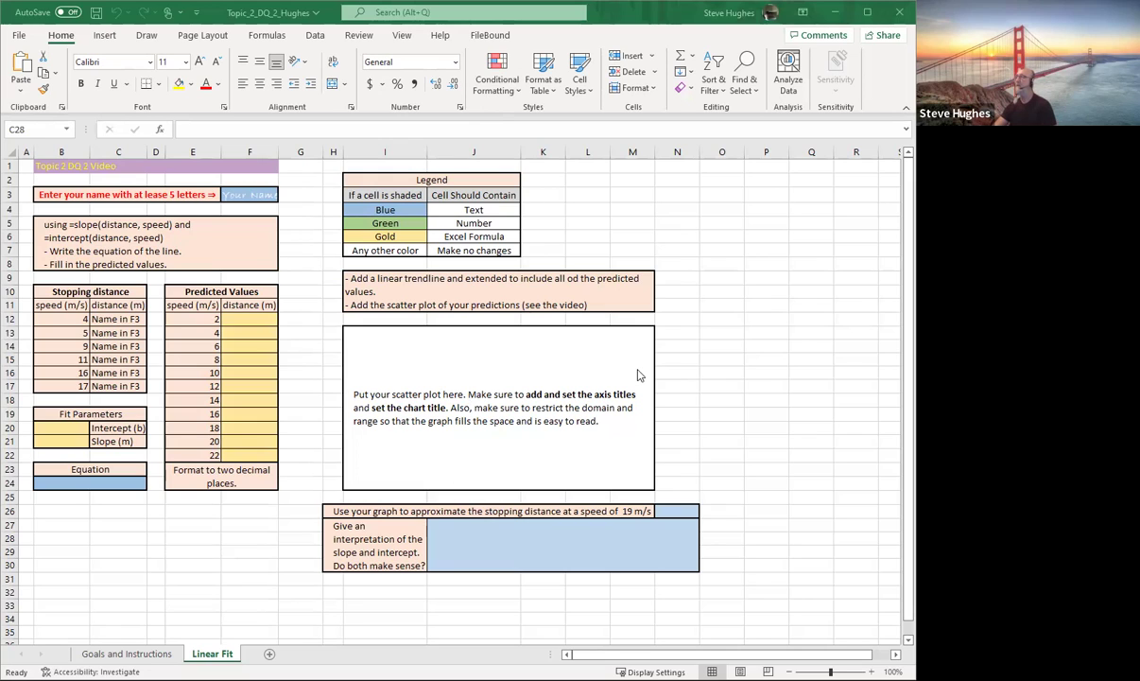
Step: Bring up the Goals and Instructions sheet of the Topic 2 DQ 2 workbook
mouse_move(136, 601)
mouse_down()
mouse_move(254, 620)
mouse_move(140, 614)
mouse_up()
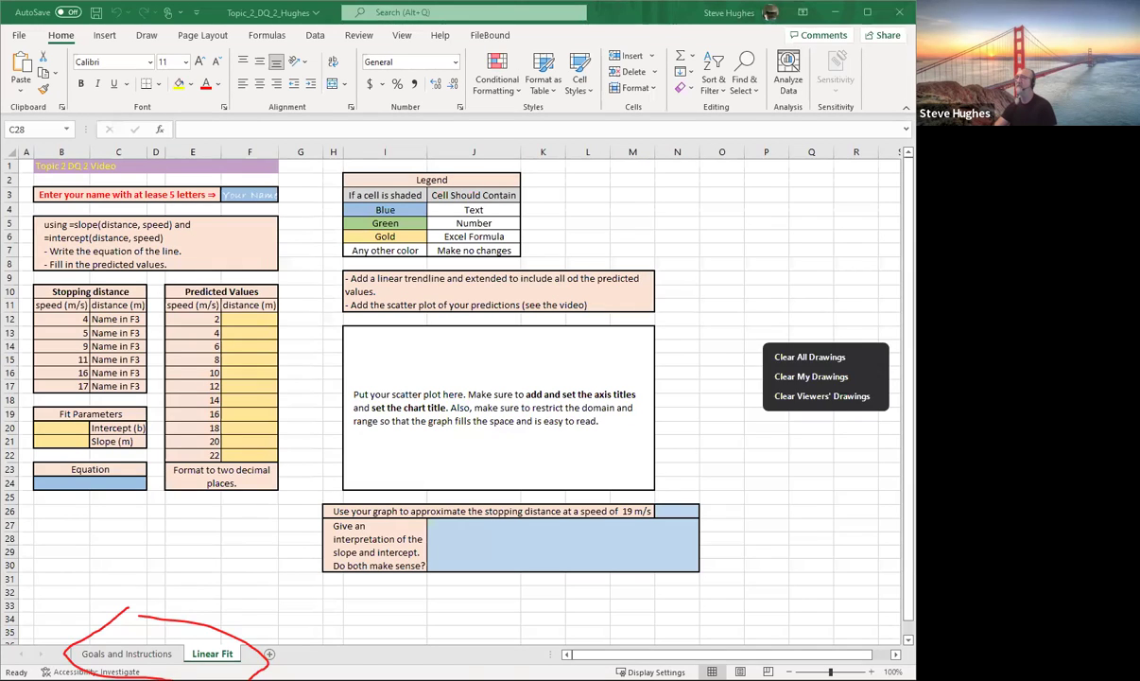
click(809, 356)
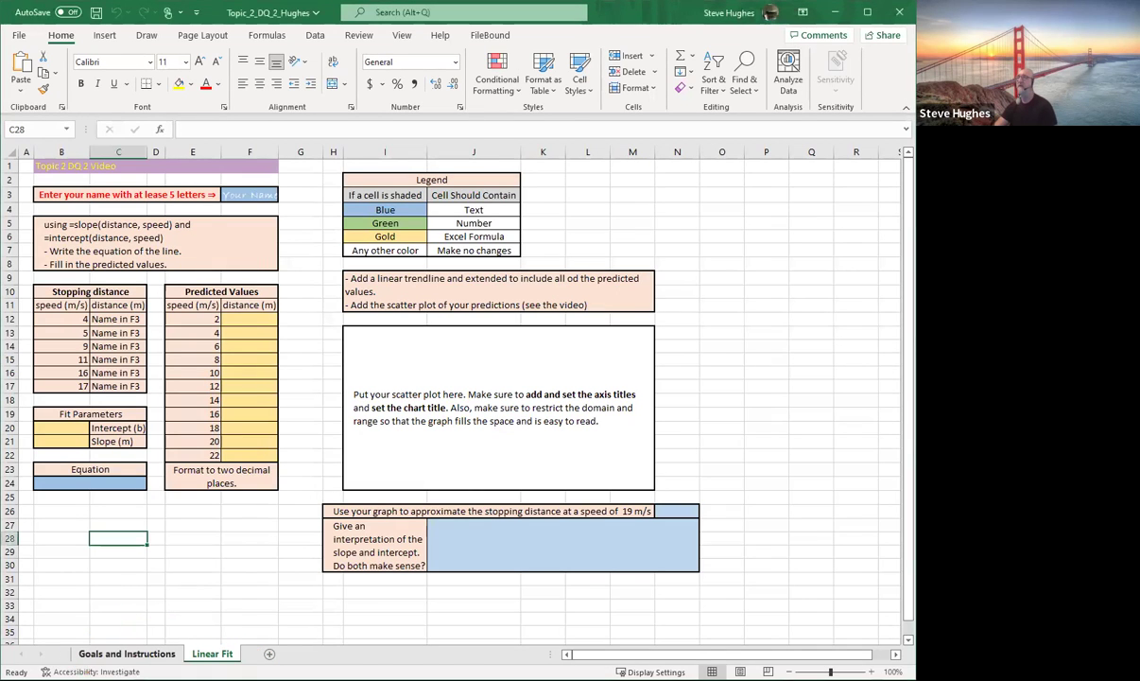
Step: Return from the Goals and Instructions sheet to the Linear Fit sheet
click(127, 654)
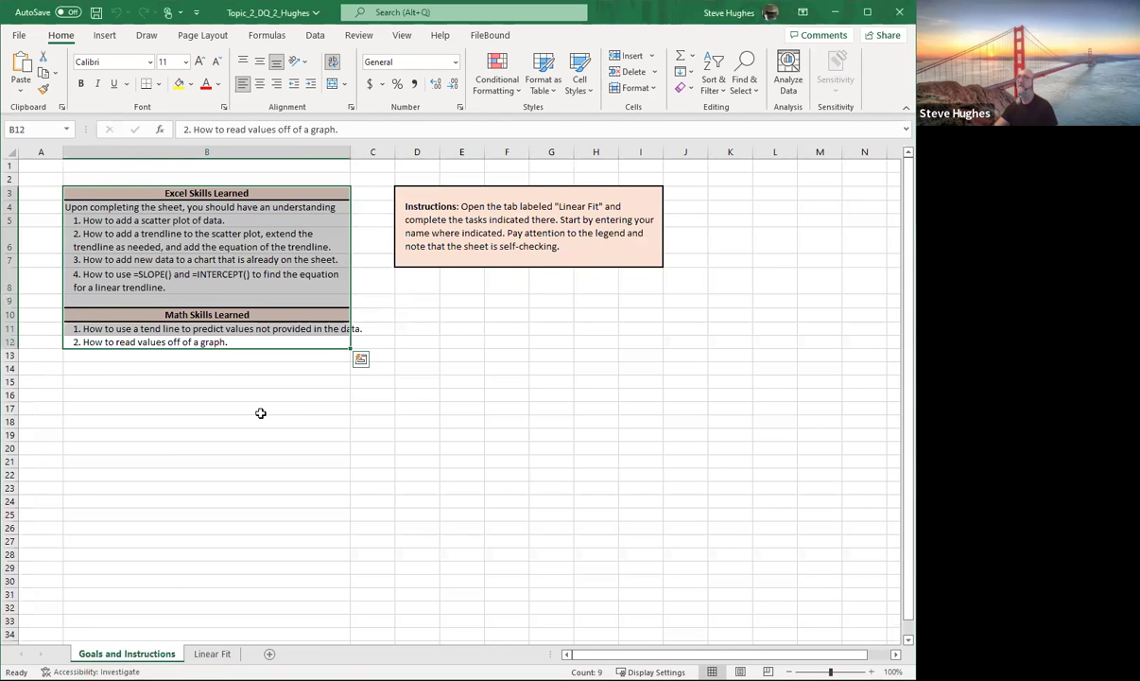
click(214, 652)
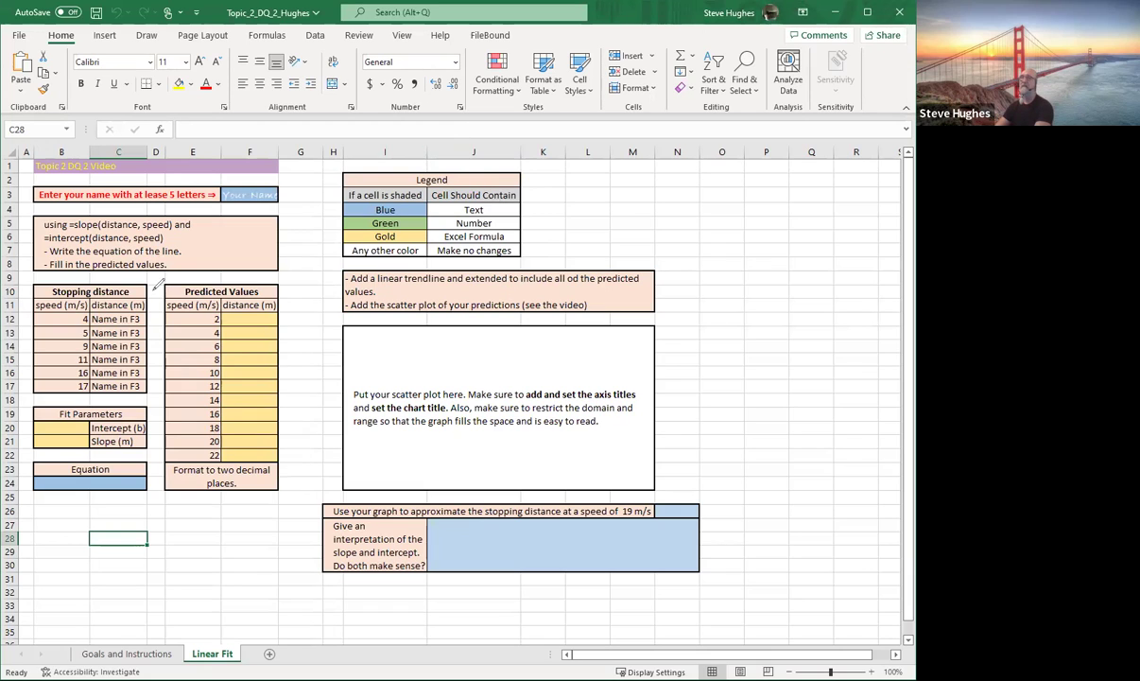
mouse_move(73, 343)
mouse_down()
mouse_move(166, 371)
mouse_move(145, 266)
mouse_move(144, 282)
mouse_up()
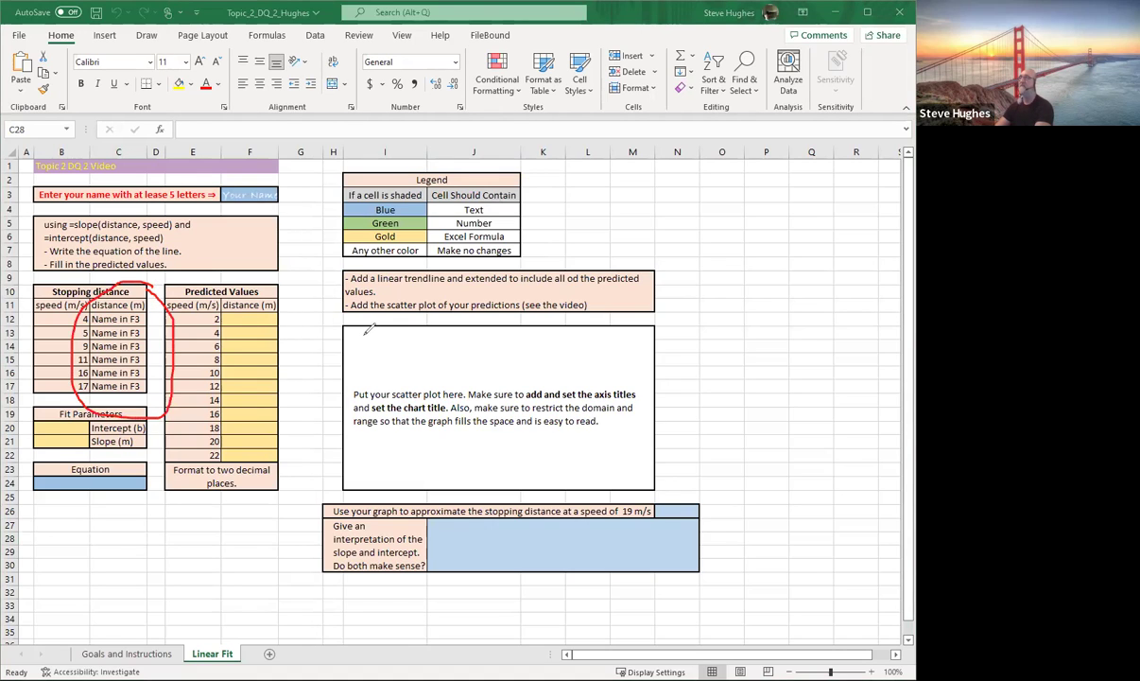
Step: Enter your name in F3, replacing 'Your Name', so stopping distances 24.28–211.85 m generate
click(251, 194)
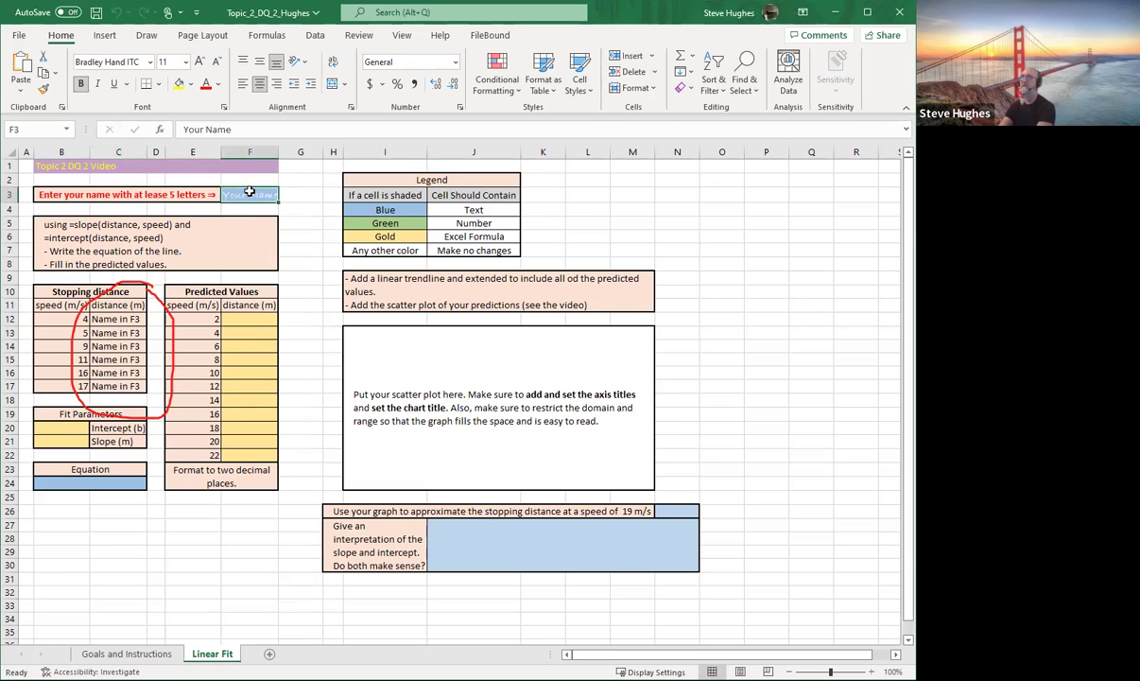
text(Mat)
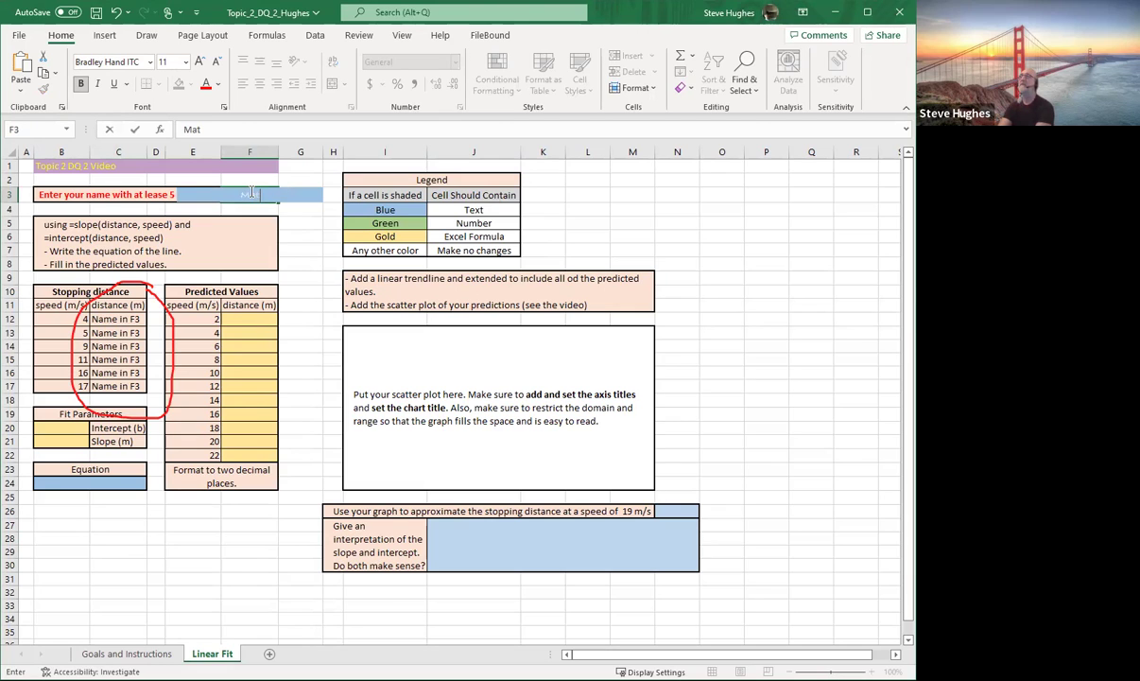
text(h Whisperer)
key(Return)
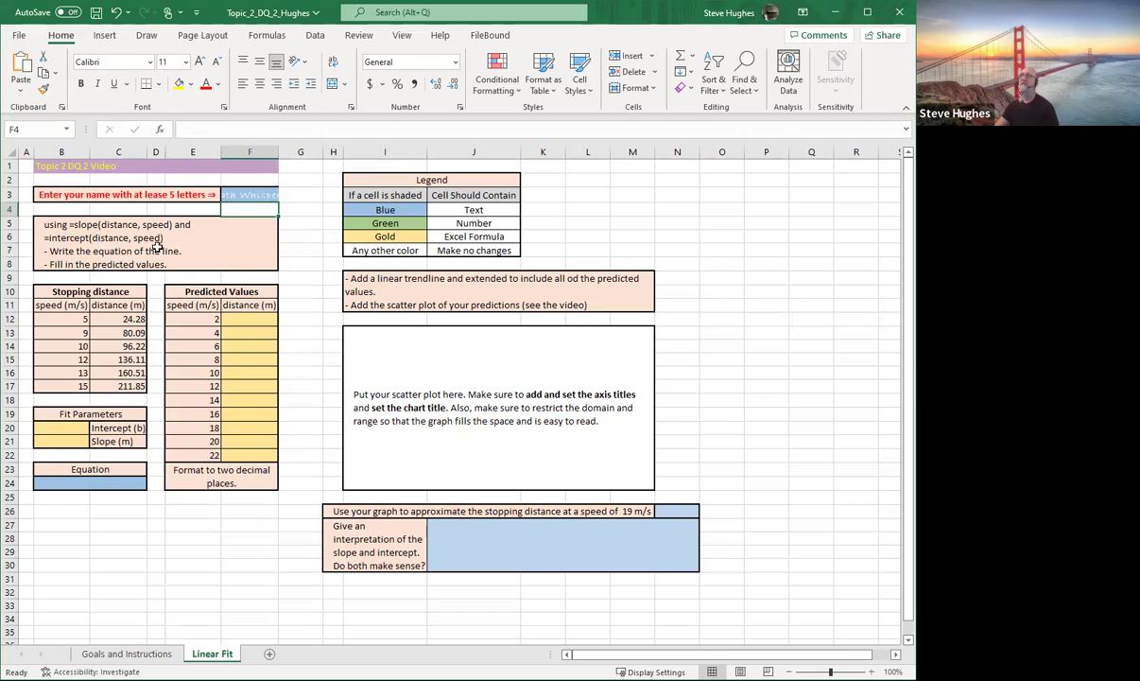
Step: Start an INTERCEPT formula in B20 and dismiss the too-few-arguments error
click(51, 424)
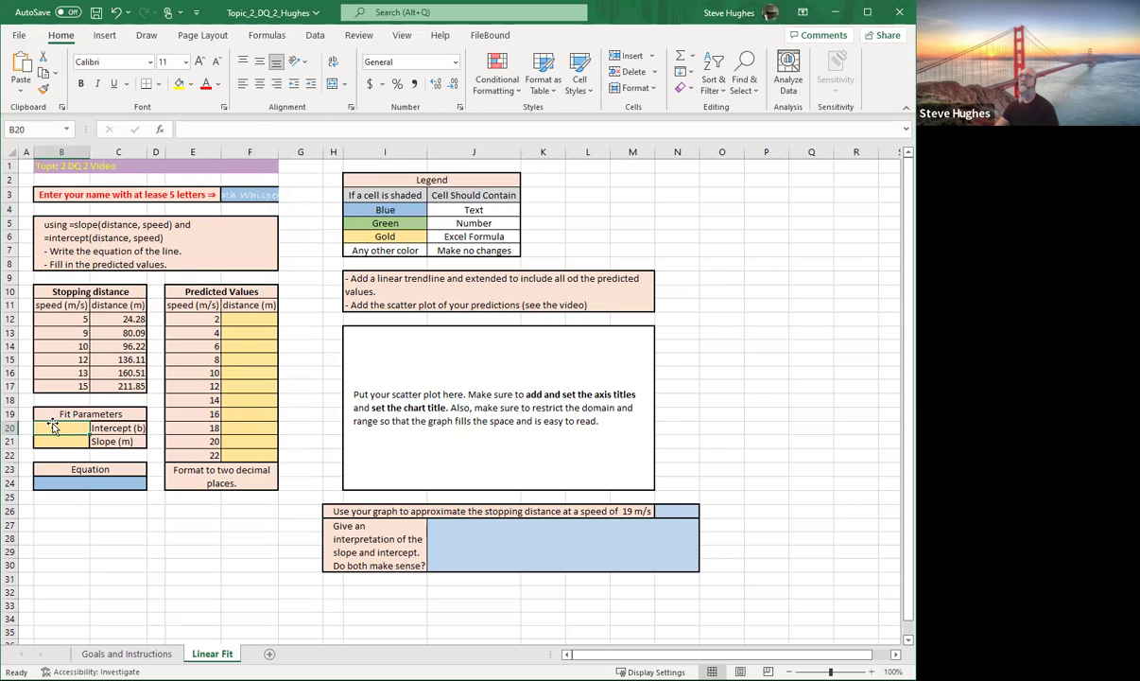
click(208, 131)
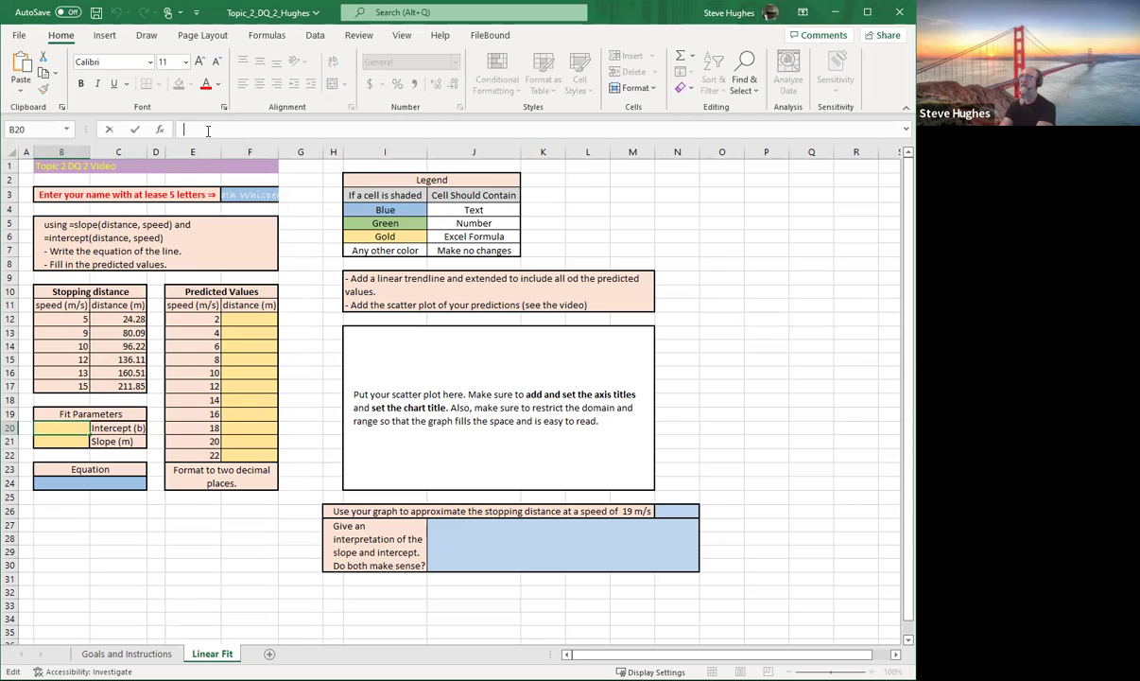
text(=i)
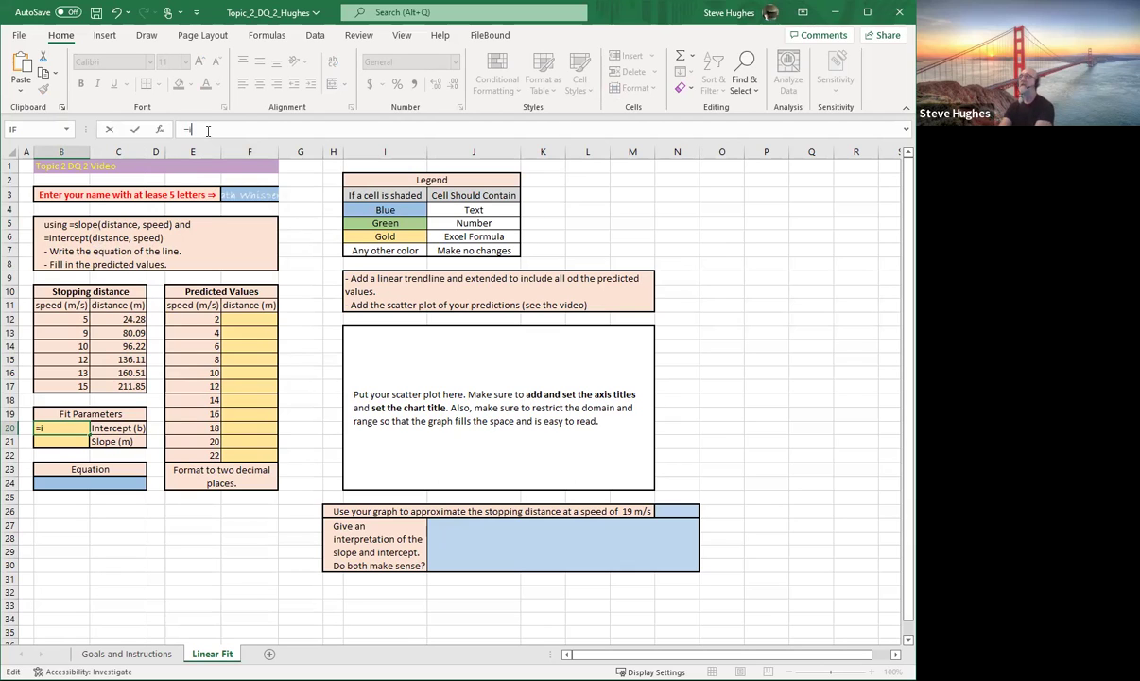
text(nter)
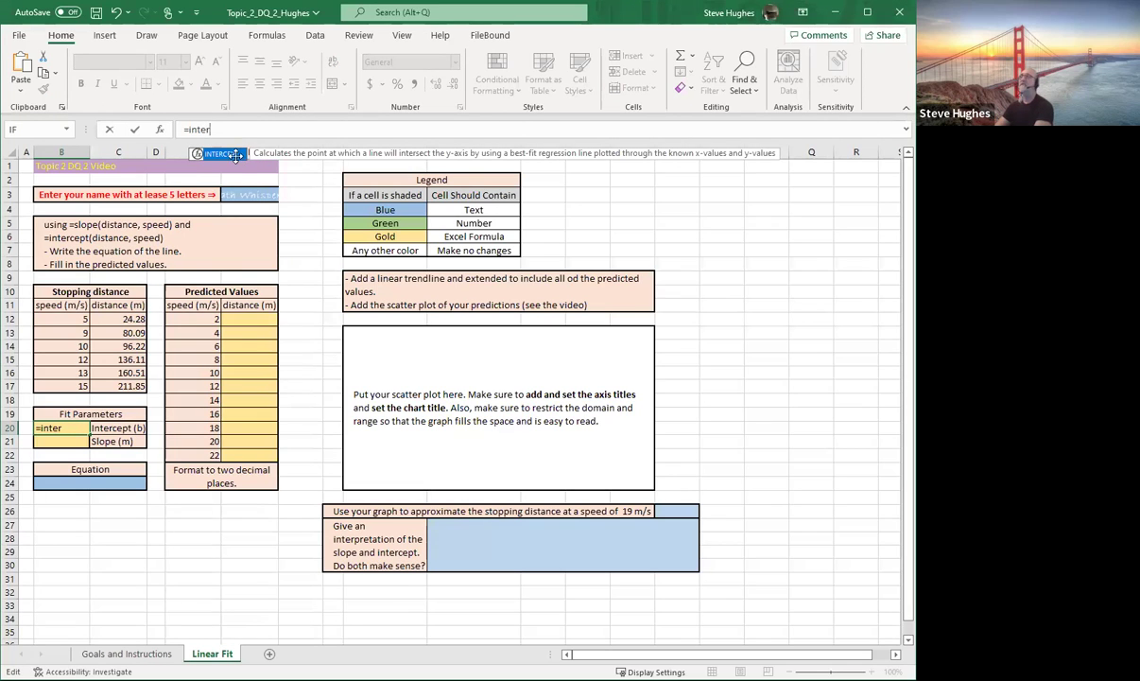
double_click(236, 159)
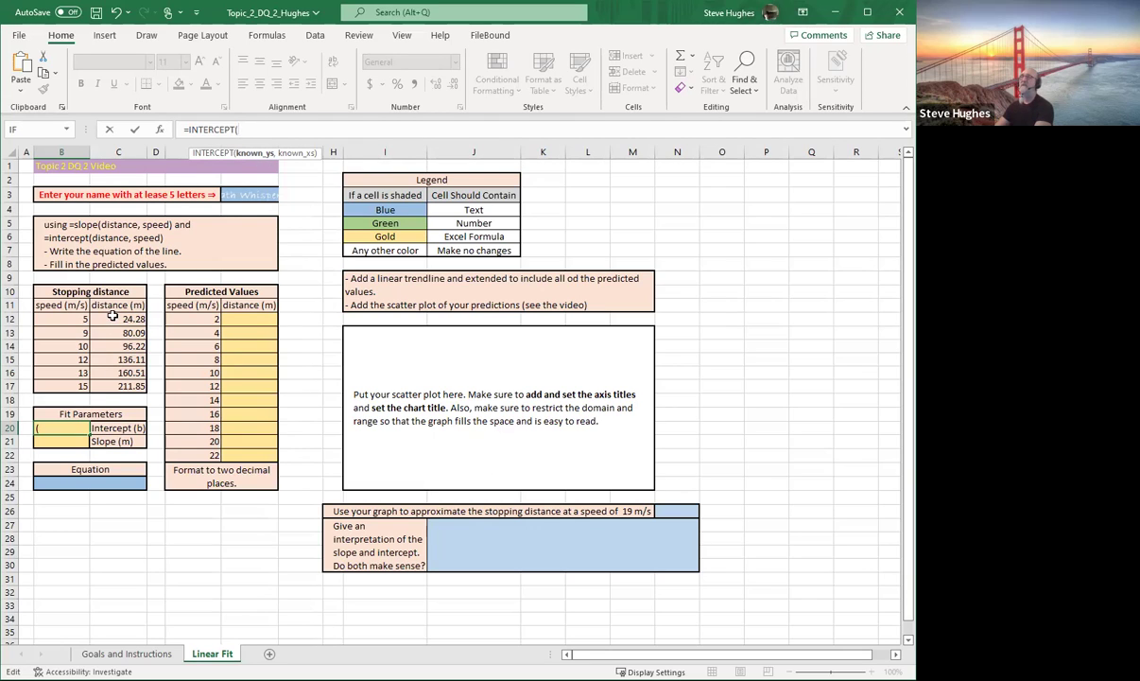
click(118, 346)
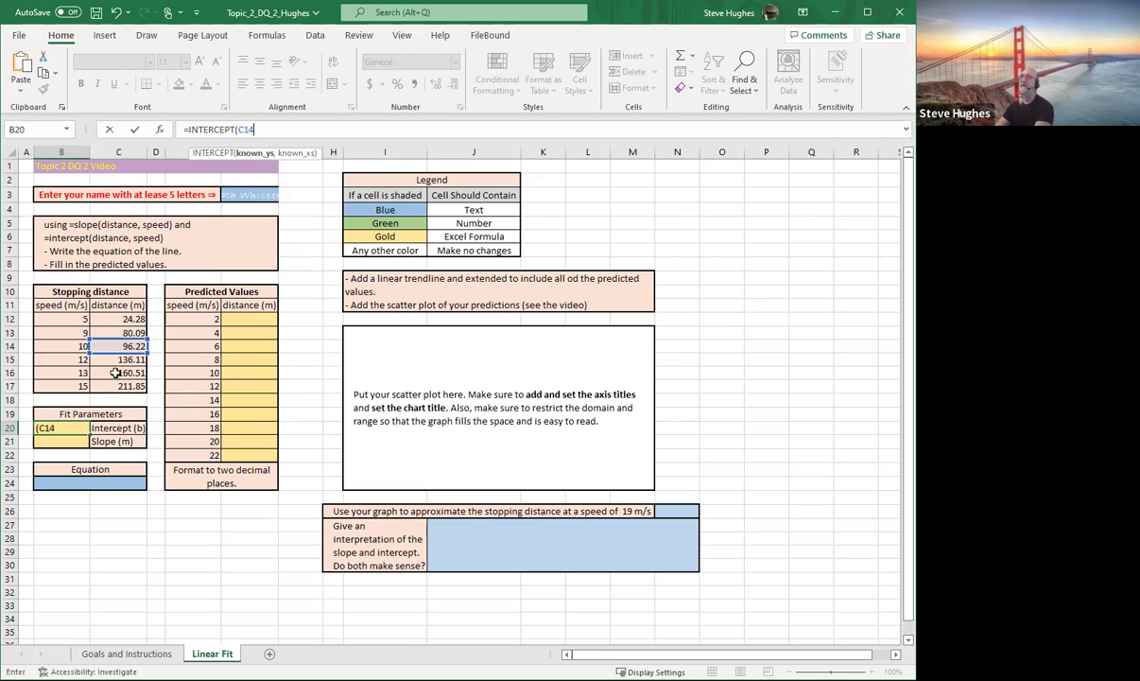
click(114, 373)
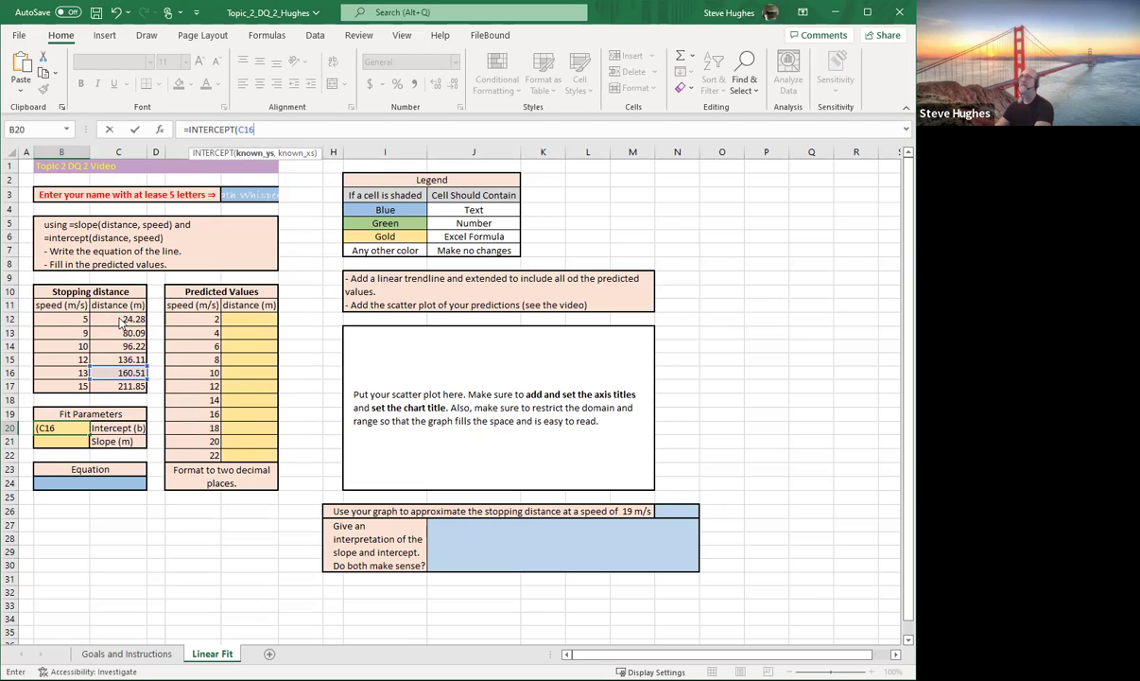
key(Return)
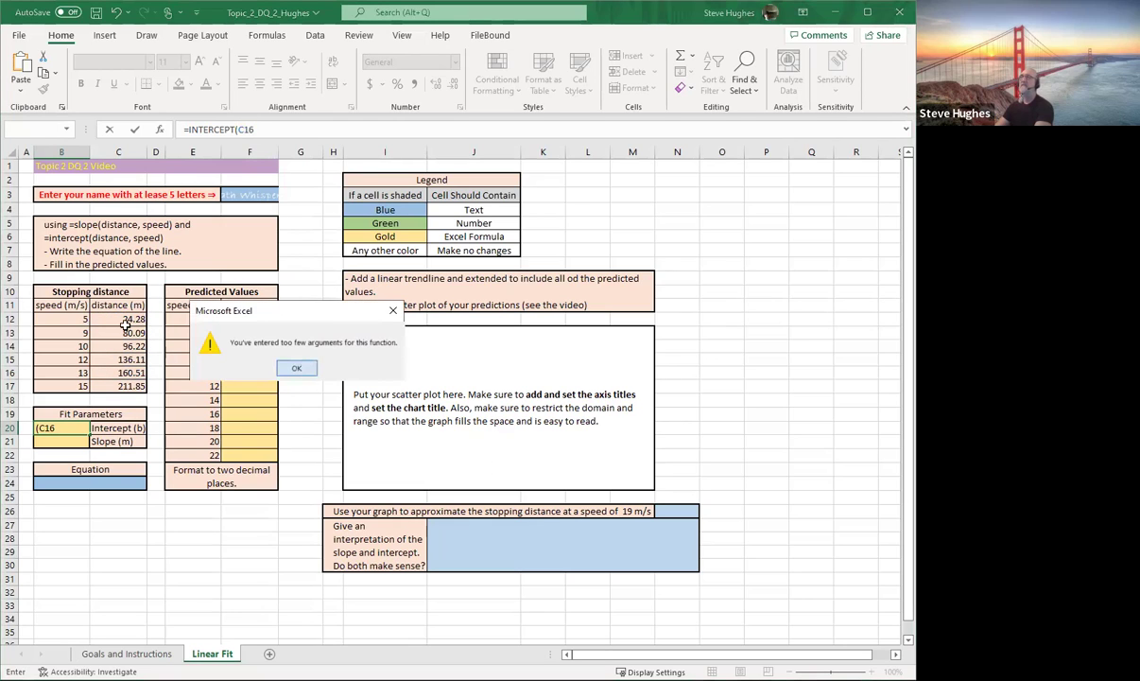
key(Return)
Step: Complete B20 as =INTERCEPT(C12:C17,B12:B17) using distances as y and speeds as x
drag(118, 318, 119, 386)
click(290, 124)
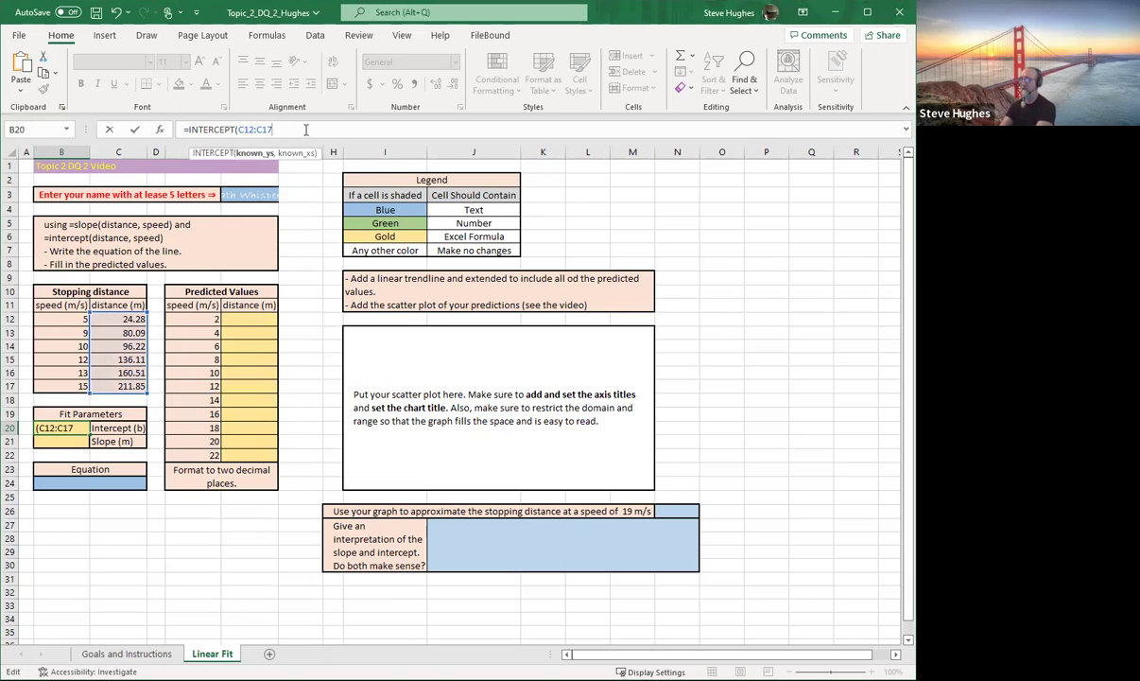
text(,)
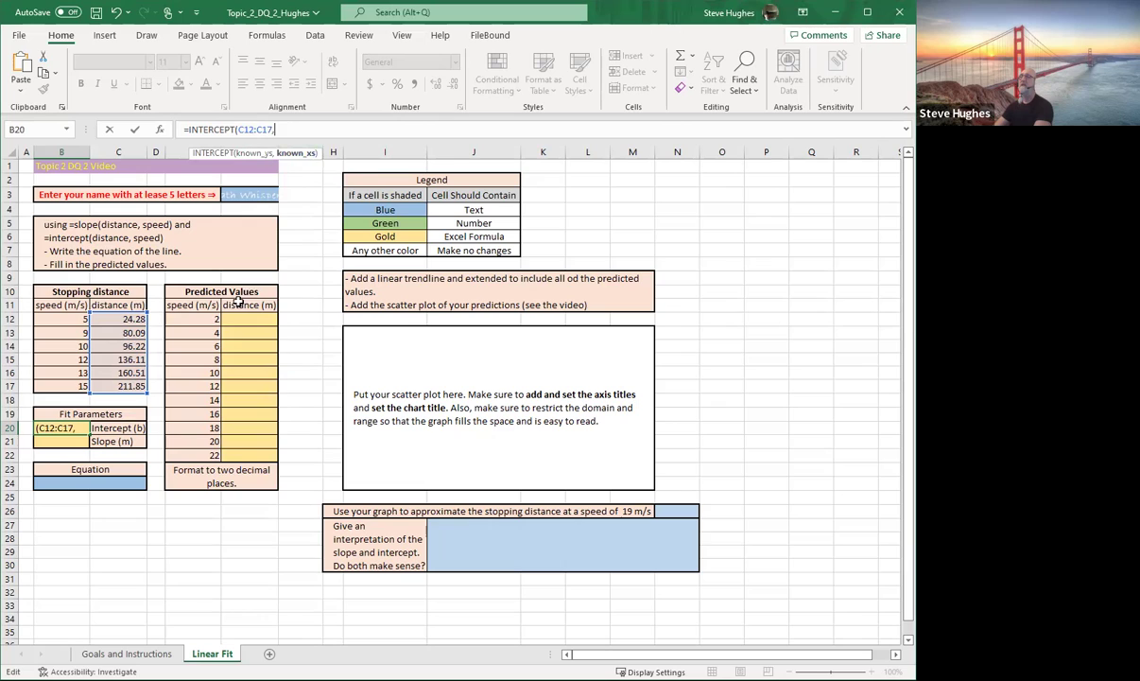
click(60, 320)
drag(61, 320, 71, 382)
click(359, 130)
text())
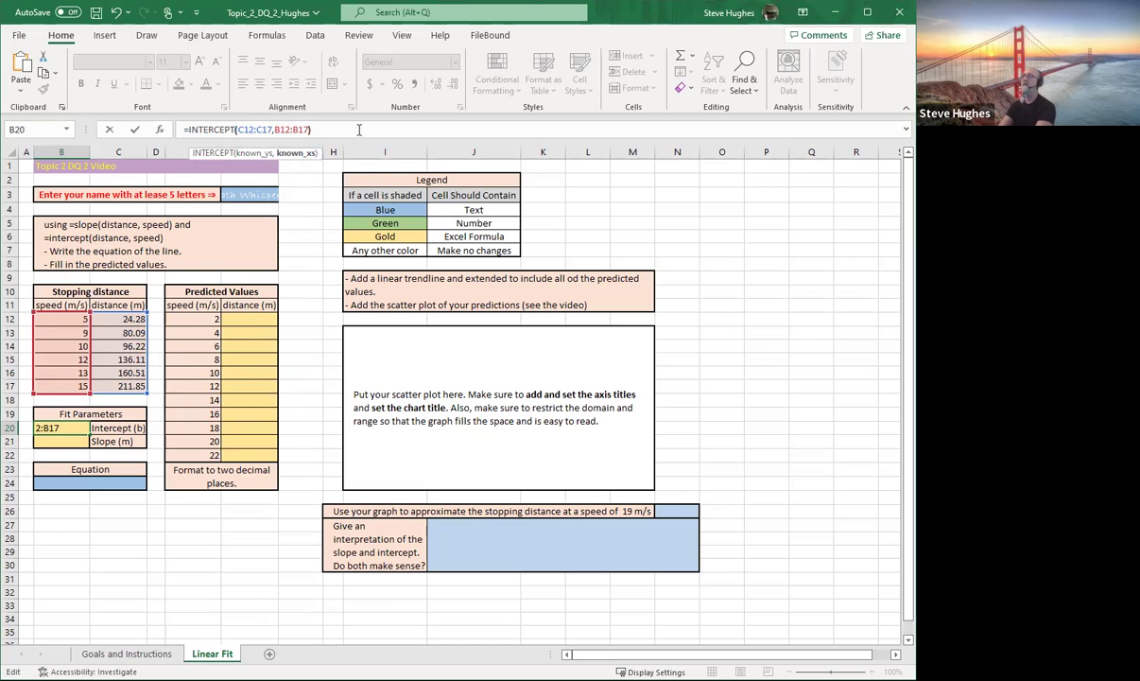
key(Return)
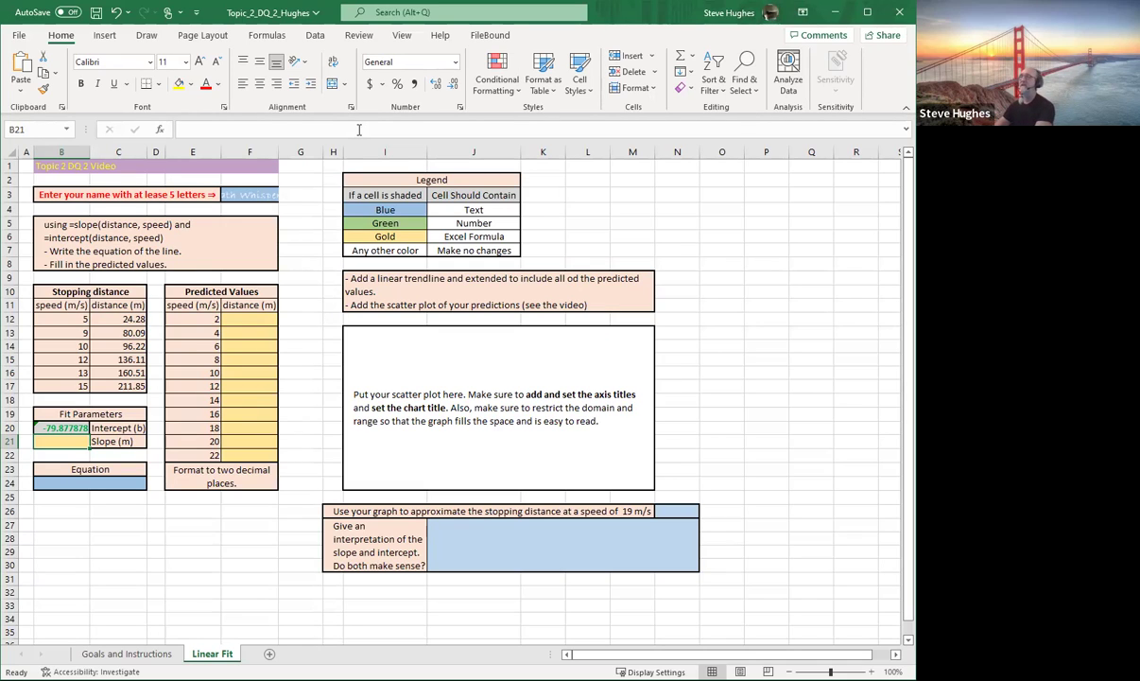
Step: Decrease B20's displayed decimals so the intercept shows -80
click(56, 428)
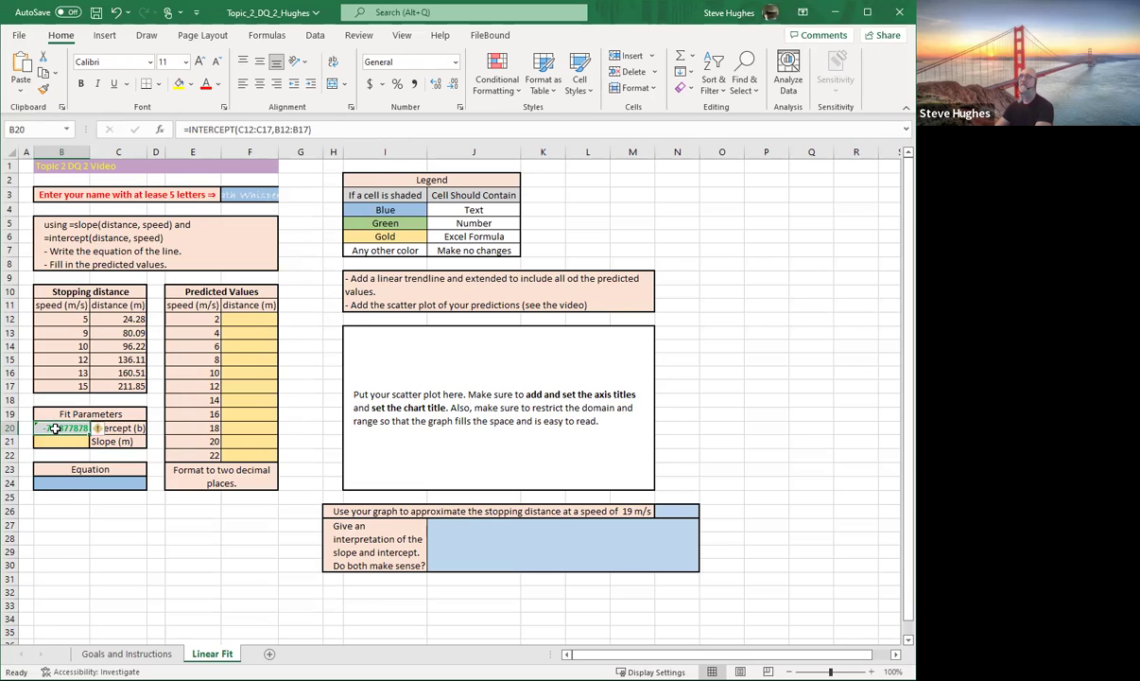
click(454, 84)
click(454, 84)
click(454, 84)
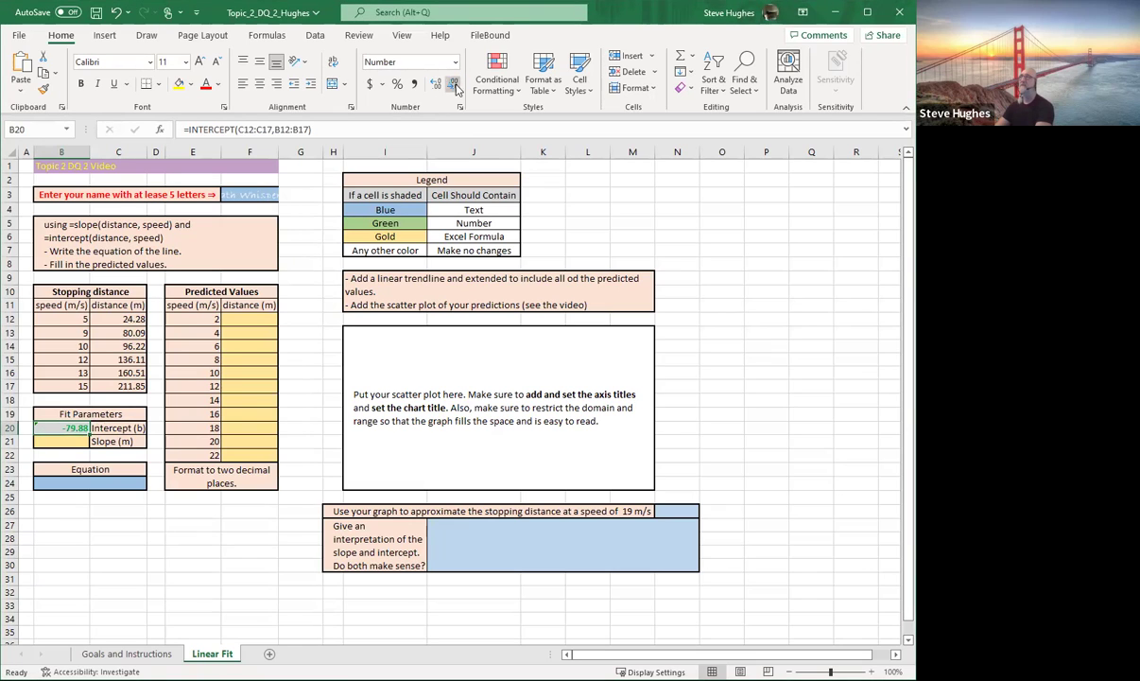
click(453, 84)
click(454, 84)
click(57, 439)
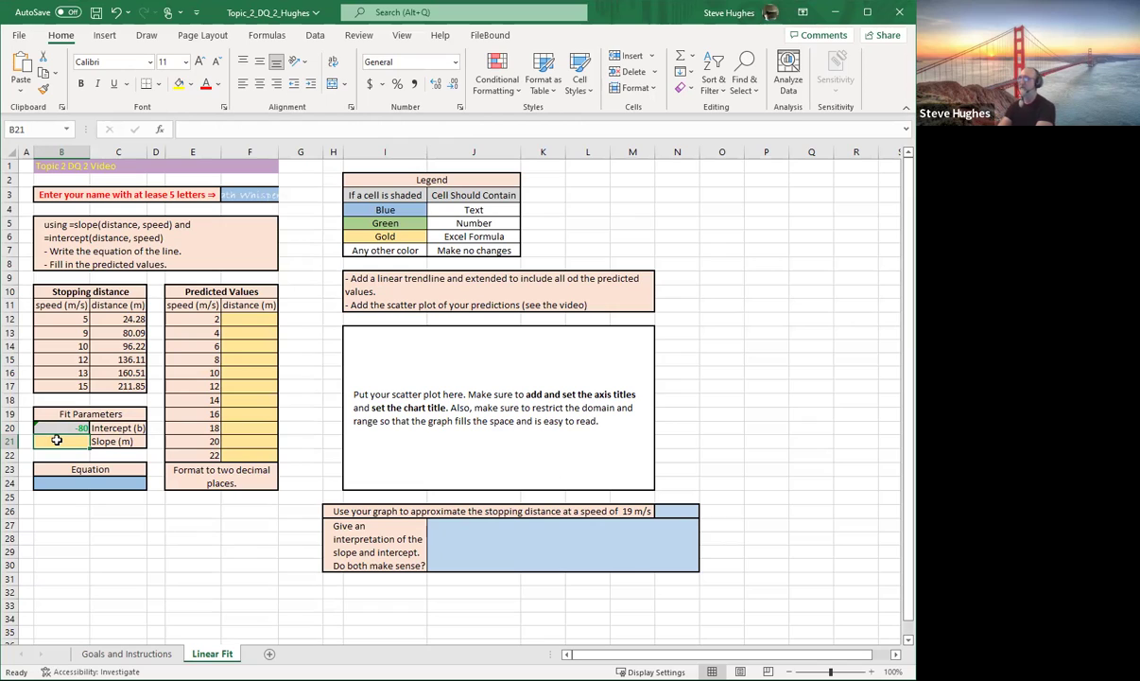
Step: Enter =SLOPE(C12:C17,B12:B17) in B21
text(=)
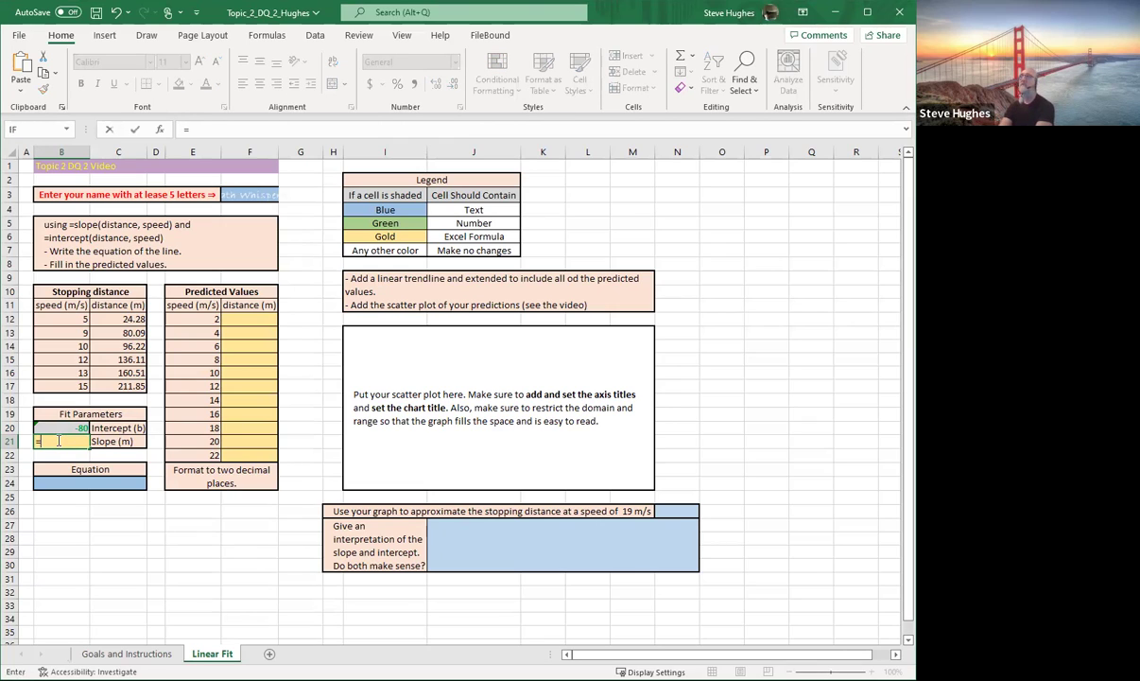
text(slope)
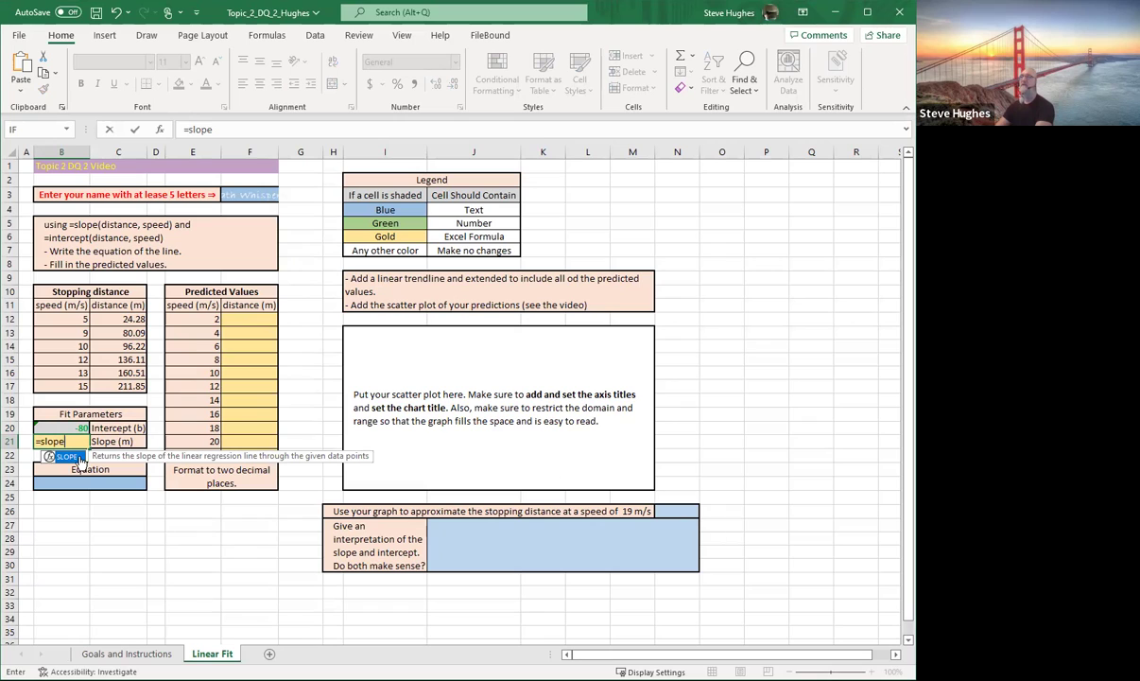
key(Tab)
click(113, 318)
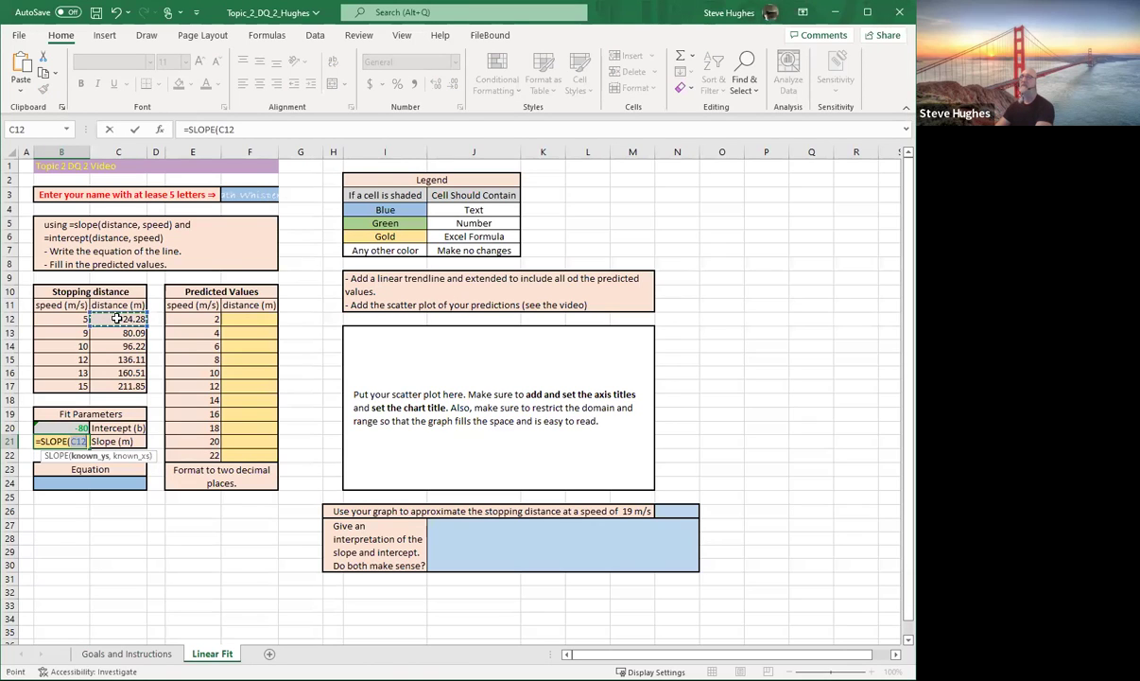
shift+click(122, 385)
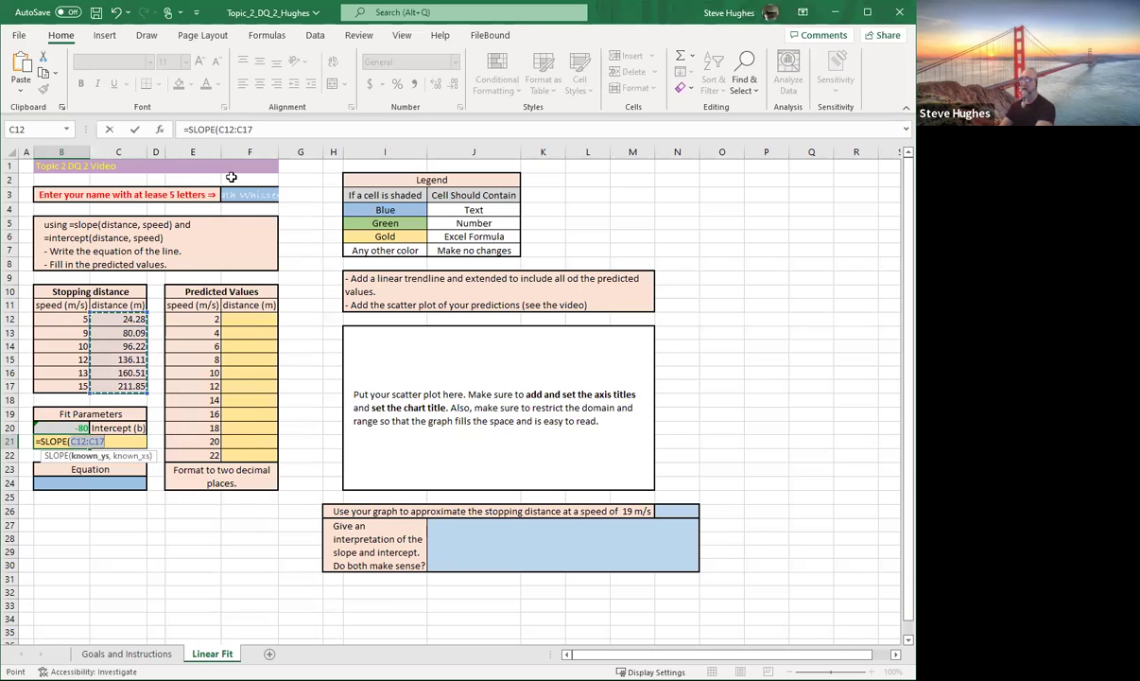
text(,)
click(49, 318)
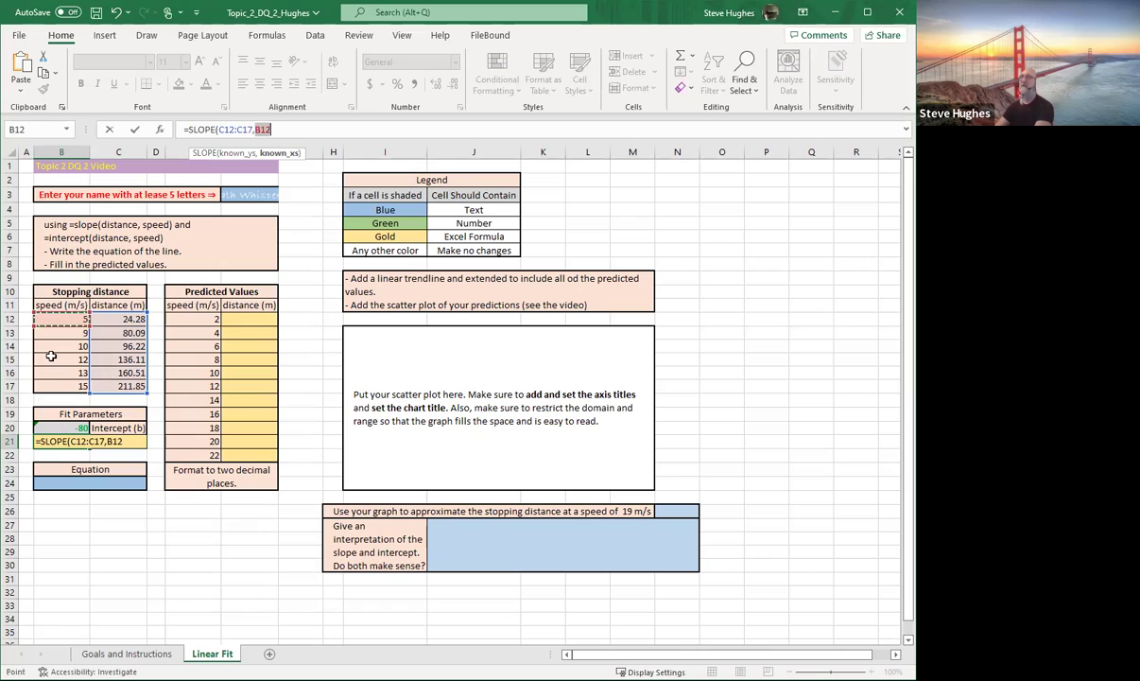
drag(55, 385, 55, 386)
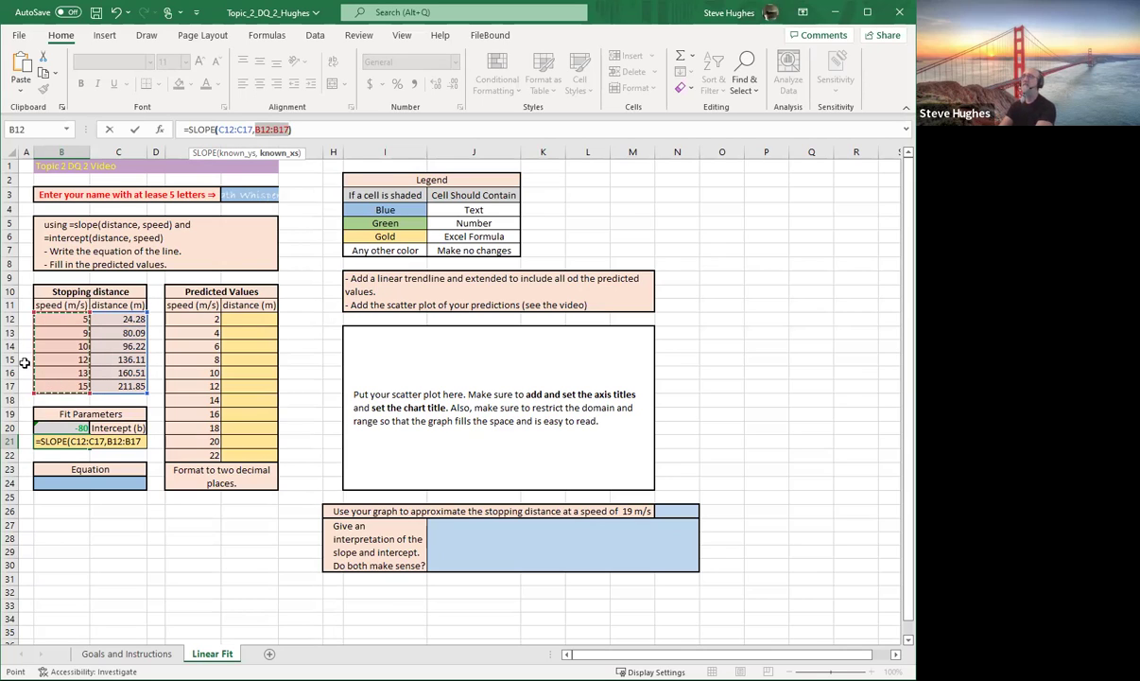
key(Return)
click(26, 372)
Step: Decrease B21's displayed decimals so the slope shows as the whole number 19
click(64, 440)
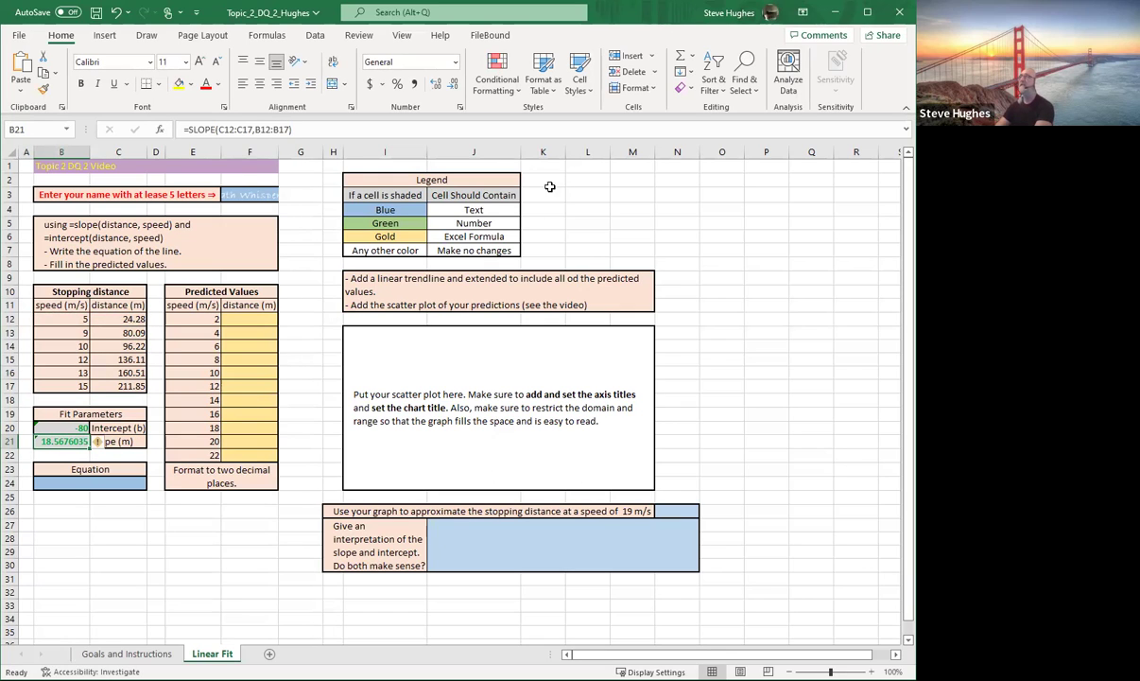
click(453, 84)
click(453, 84)
click(453, 84)
click(453, 84)
click(453, 84)
click(453, 84)
click(453, 84)
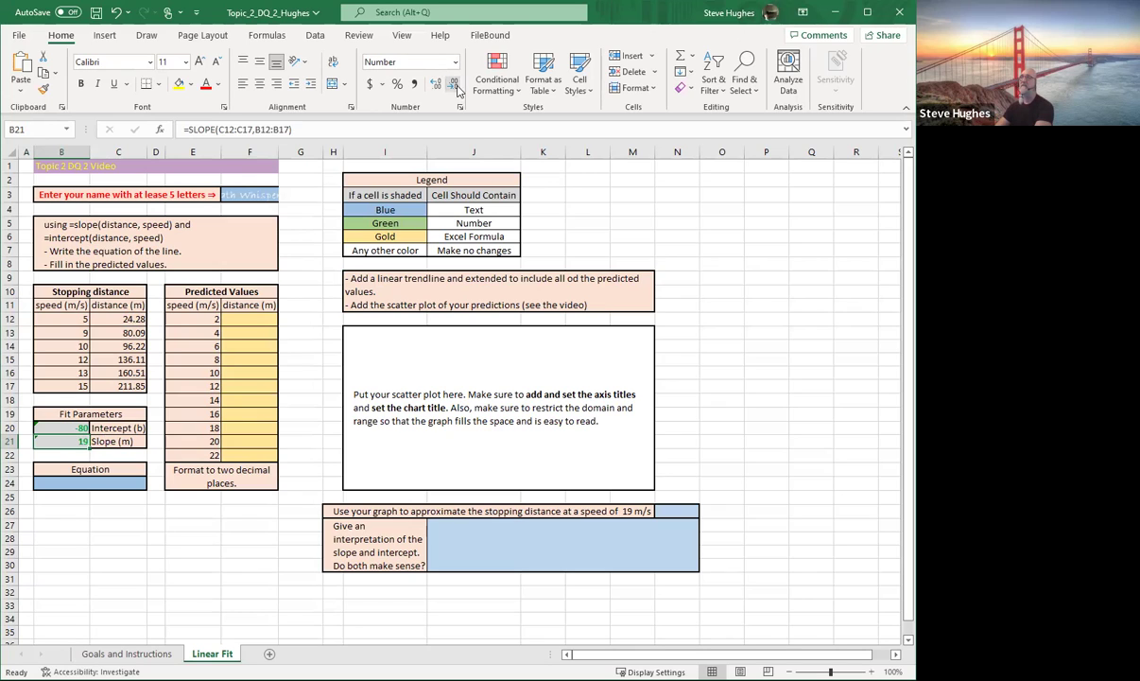
click(157, 551)
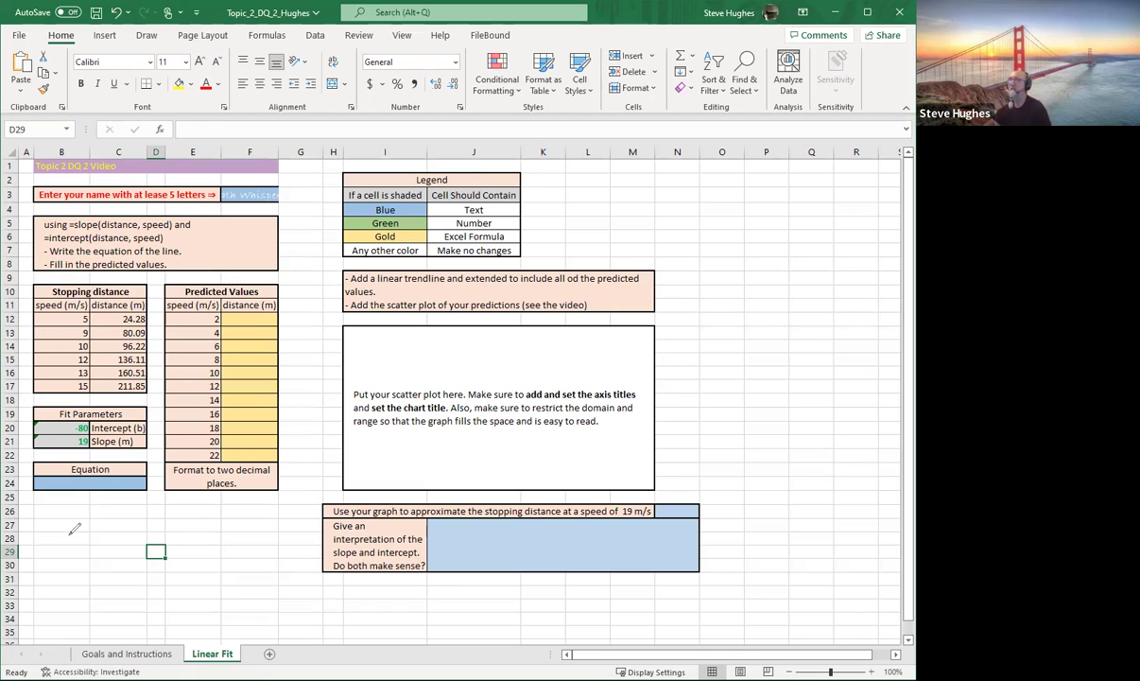
Step: Ink y=mx+b below the Equation box
drag(52, 546, 72, 576)
drag(83, 558, 98, 557)
mouse_move(85, 566)
mouse_down()
mouse_move(159, 557)
mouse_move(143, 558)
mouse_up()
mouse_move(170, 540)
mouse_down()
mouse_move(186, 538)
mouse_move(177, 548)
mouse_up()
drag(199, 526, 202, 546)
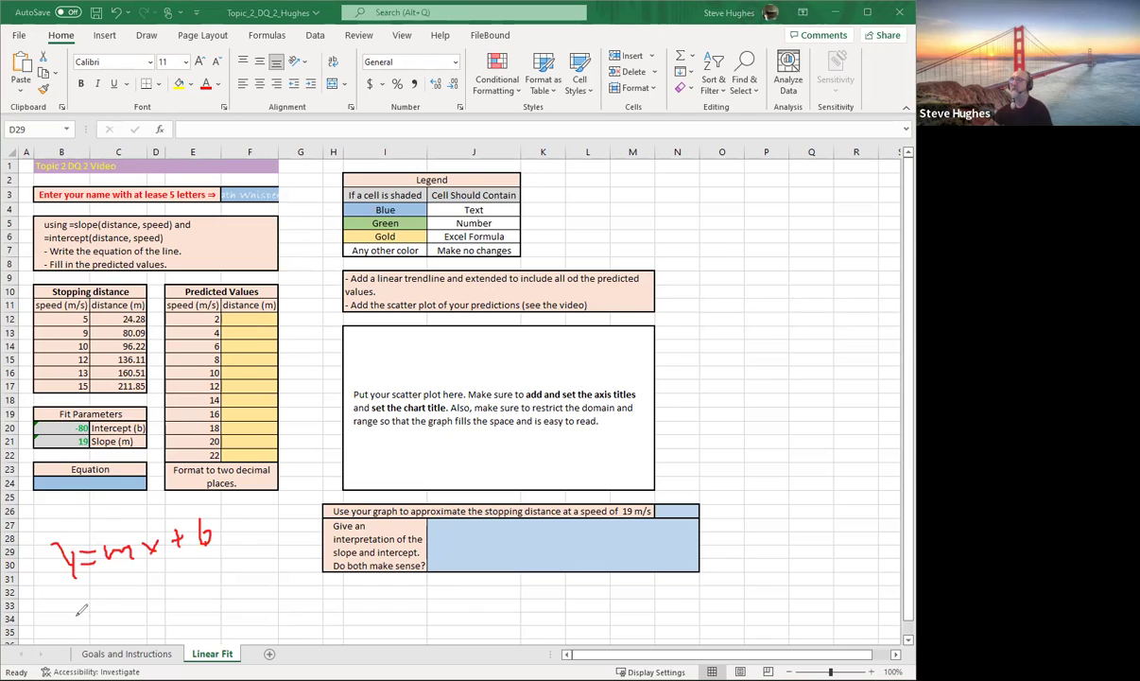
Step: Ink d=ms+b underneath y=mx+b
mouse_move(74, 588)
mouse_down()
mouse_move(79, 629)
mouse_move(114, 605)
mouse_up()
mouse_move(96, 621)
mouse_down()
mouse_move(149, 603)
mouse_move(163, 613)
mouse_up()
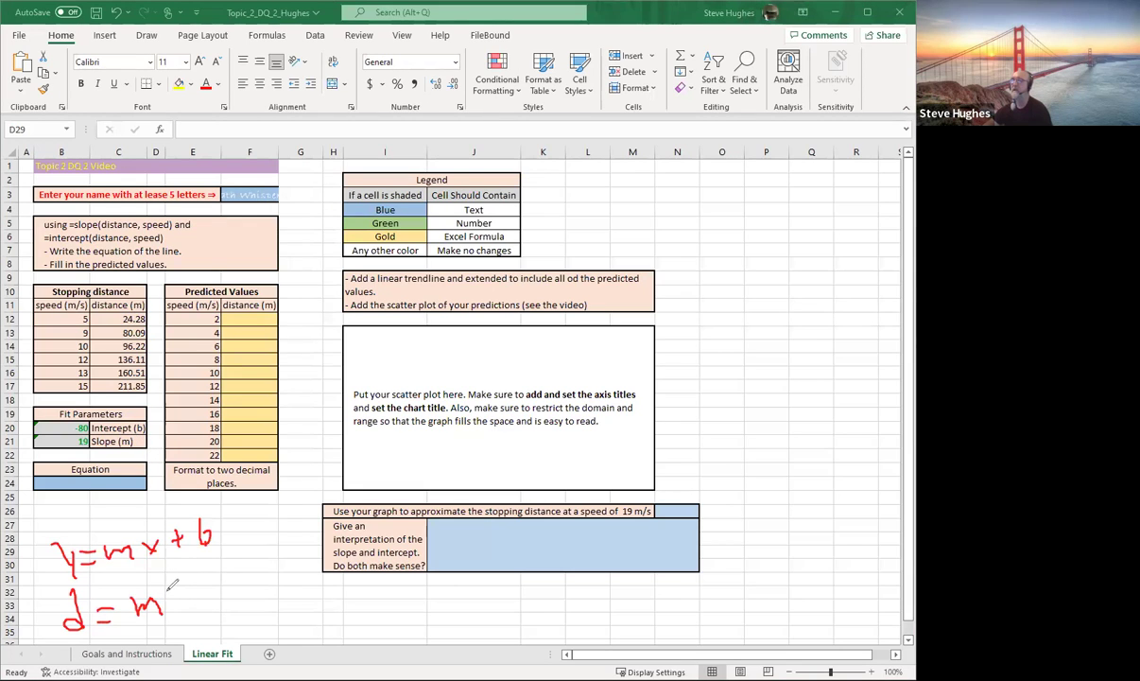
mouse_move(186, 592)
mouse_down()
mouse_move(174, 610)
mouse_move(244, 580)
mouse_up()
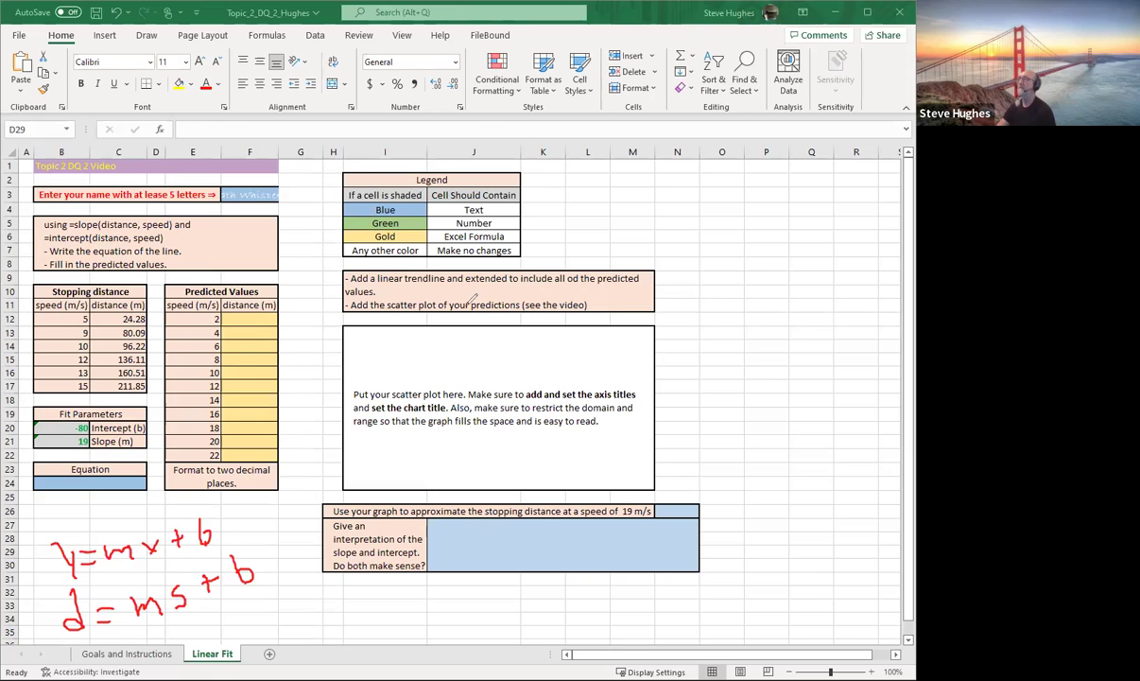
Step: Type d=19s + -80 into the Equation cell B24
click(88, 480)
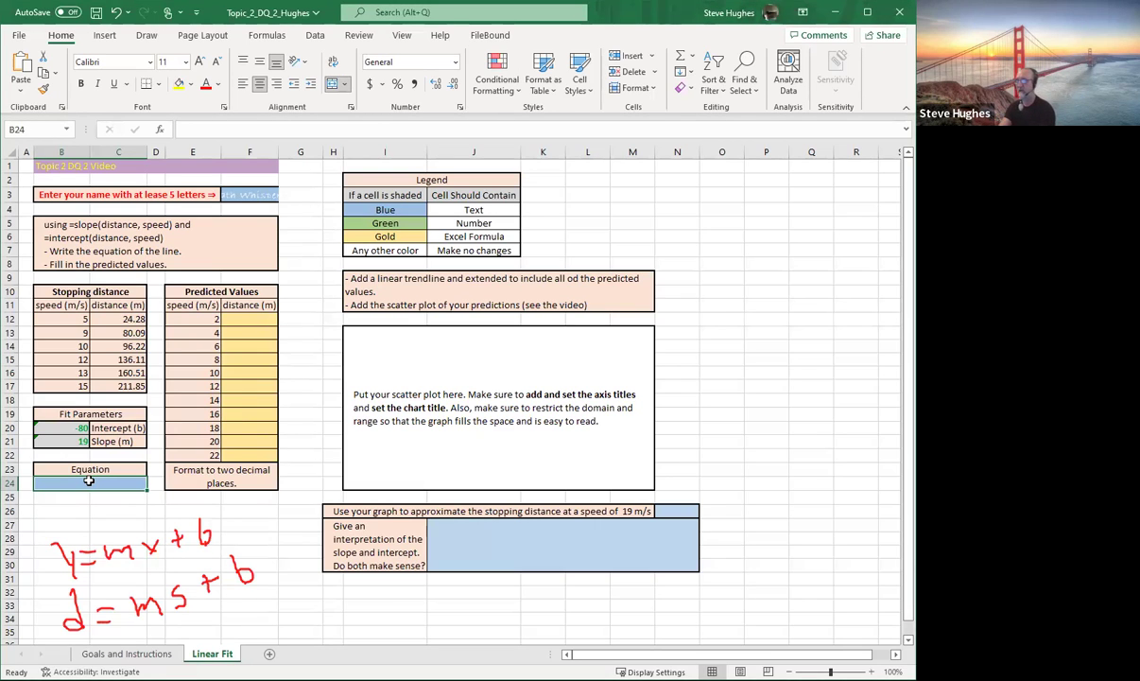
text(d)
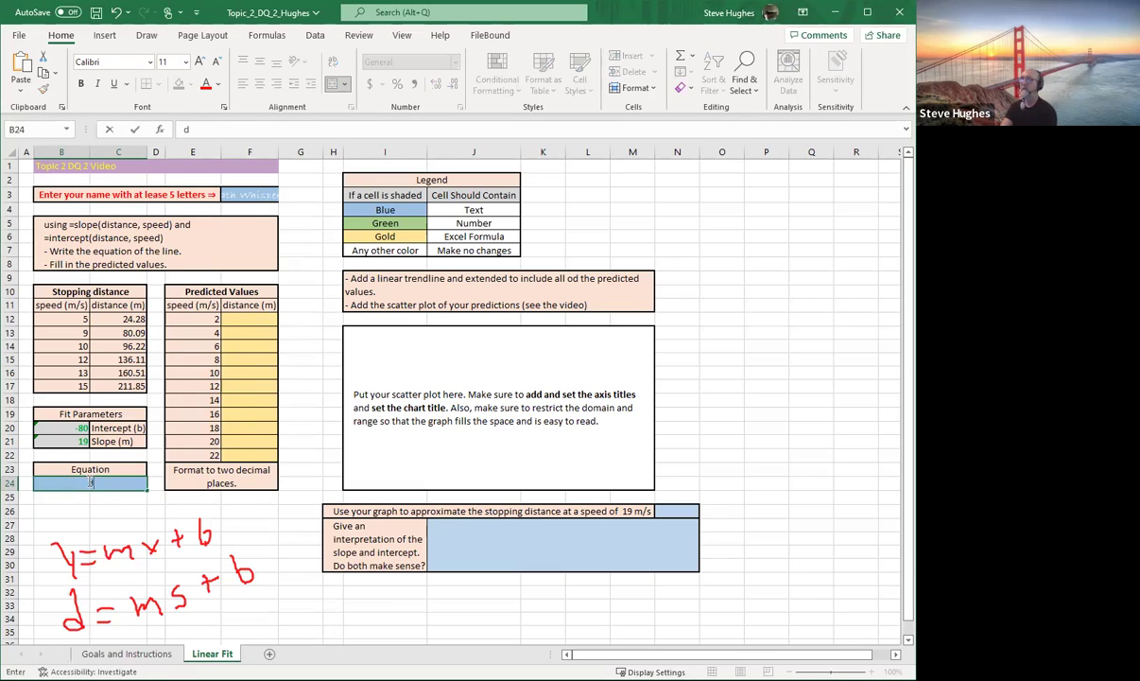
text(=19)
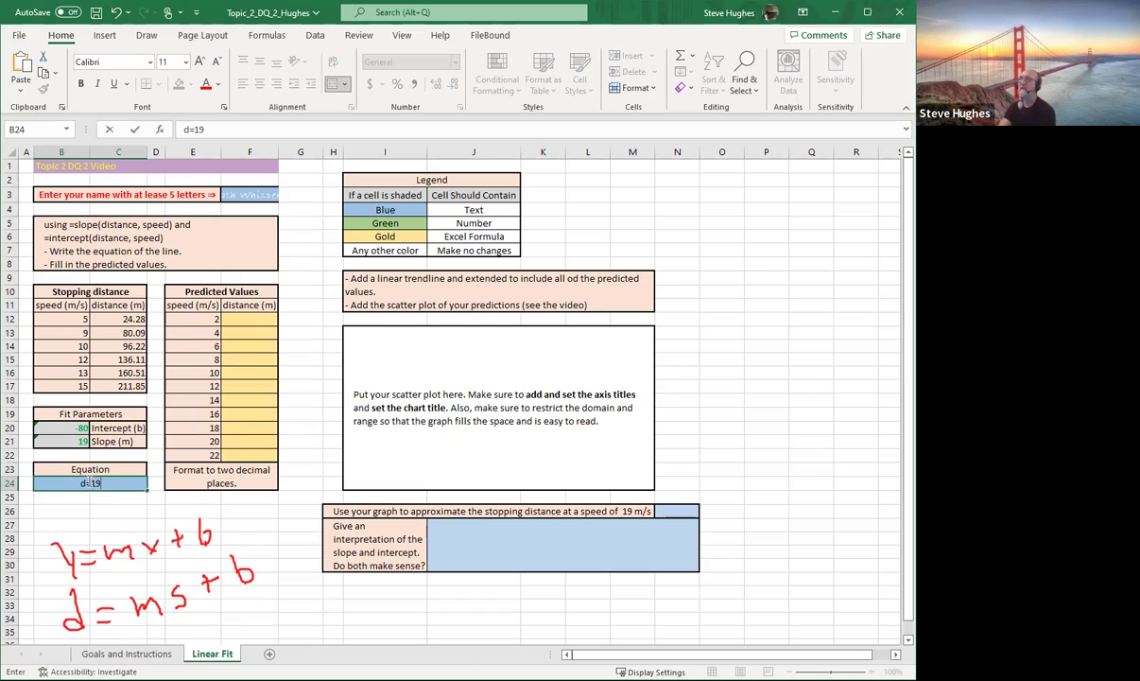
text(s + -)
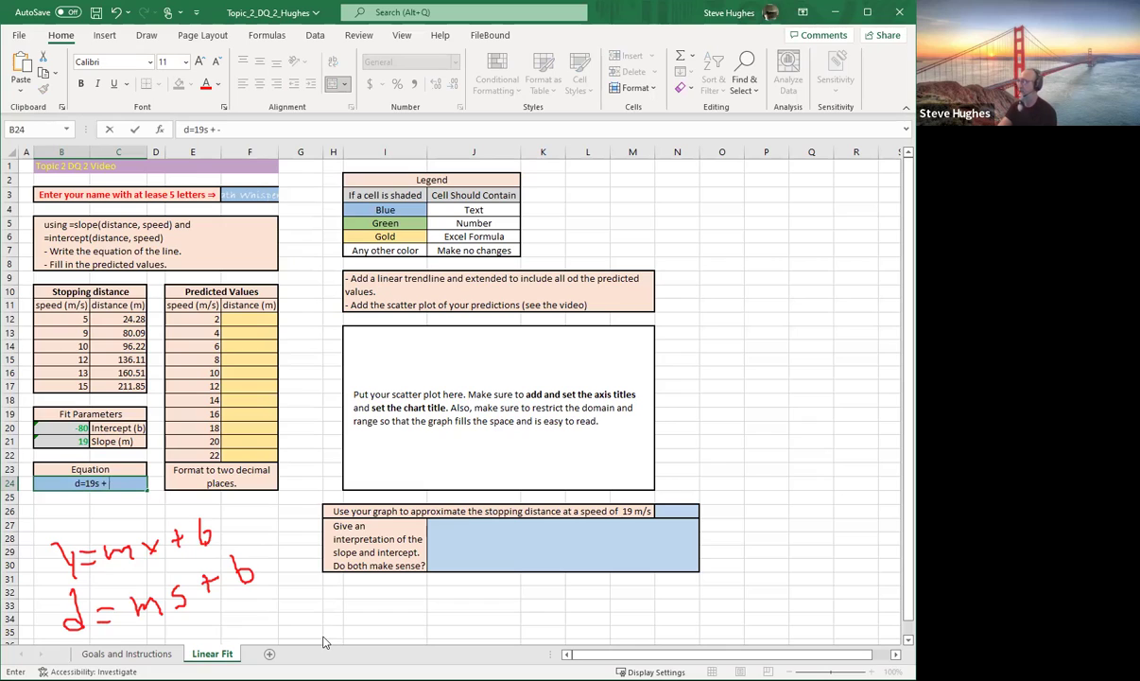
text(80)
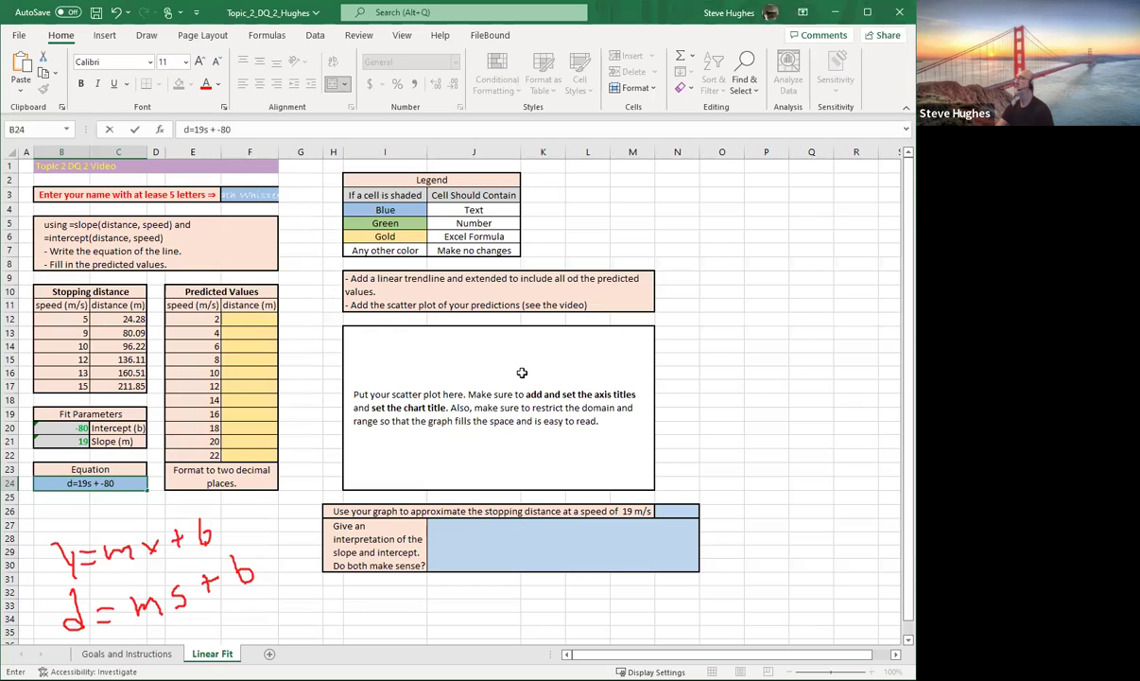
click(252, 565)
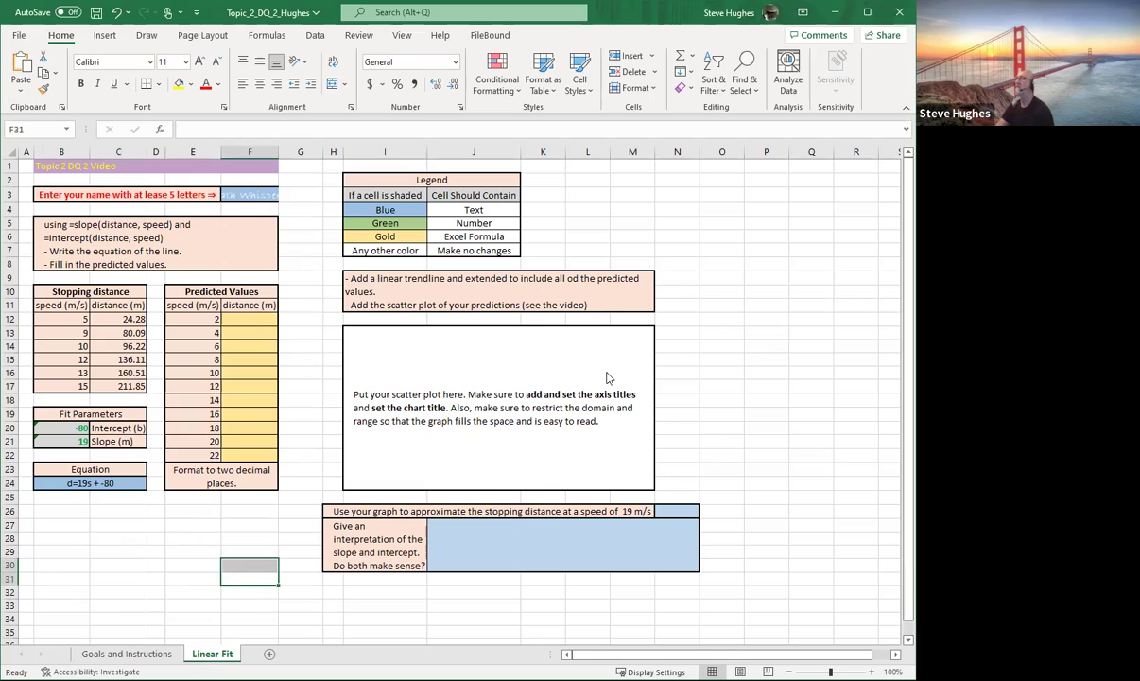
Step: Enter =B21*E12+B20 in F12, predicting -42.74 for speed 2
click(240, 319)
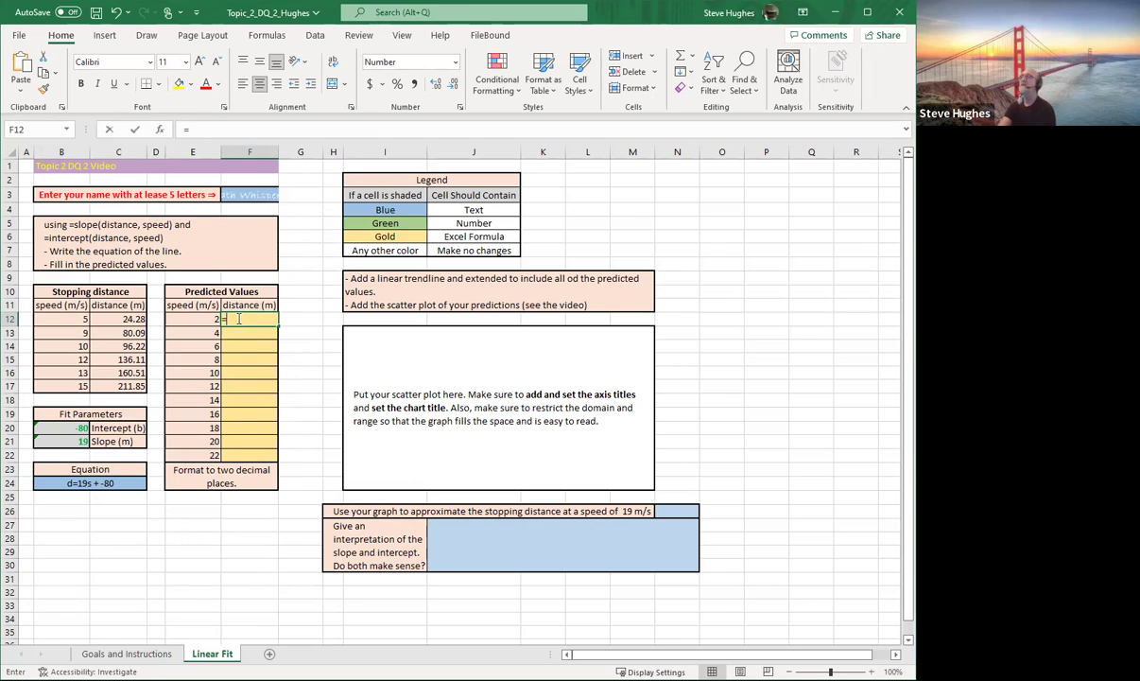
text(=)
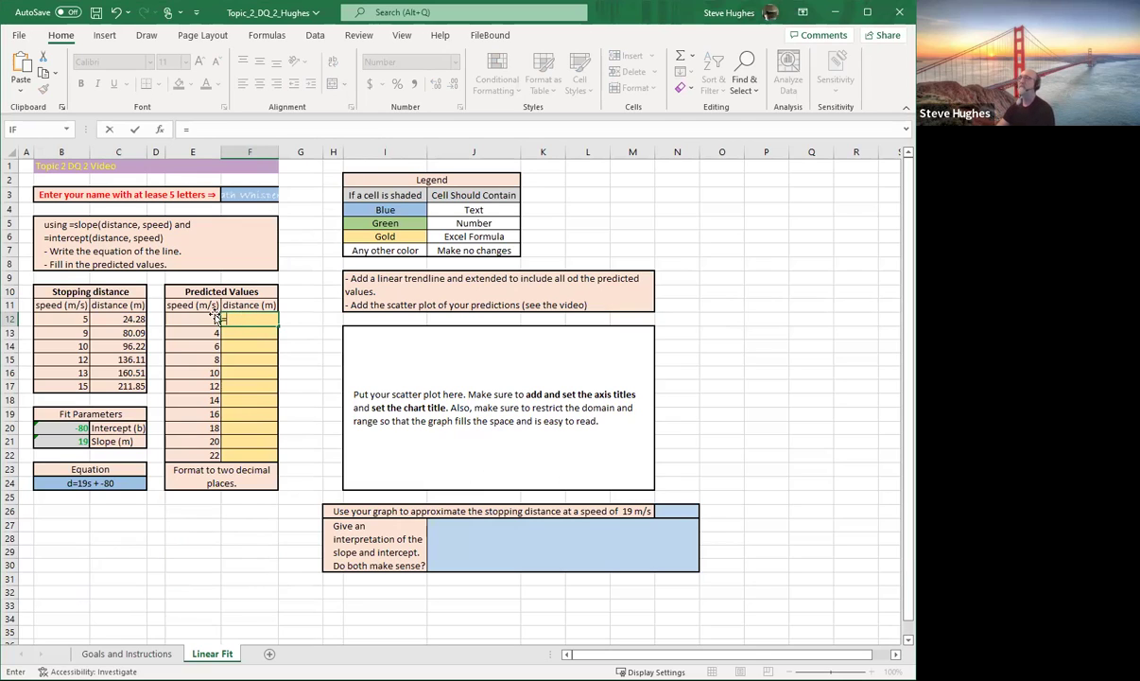
click(63, 441)
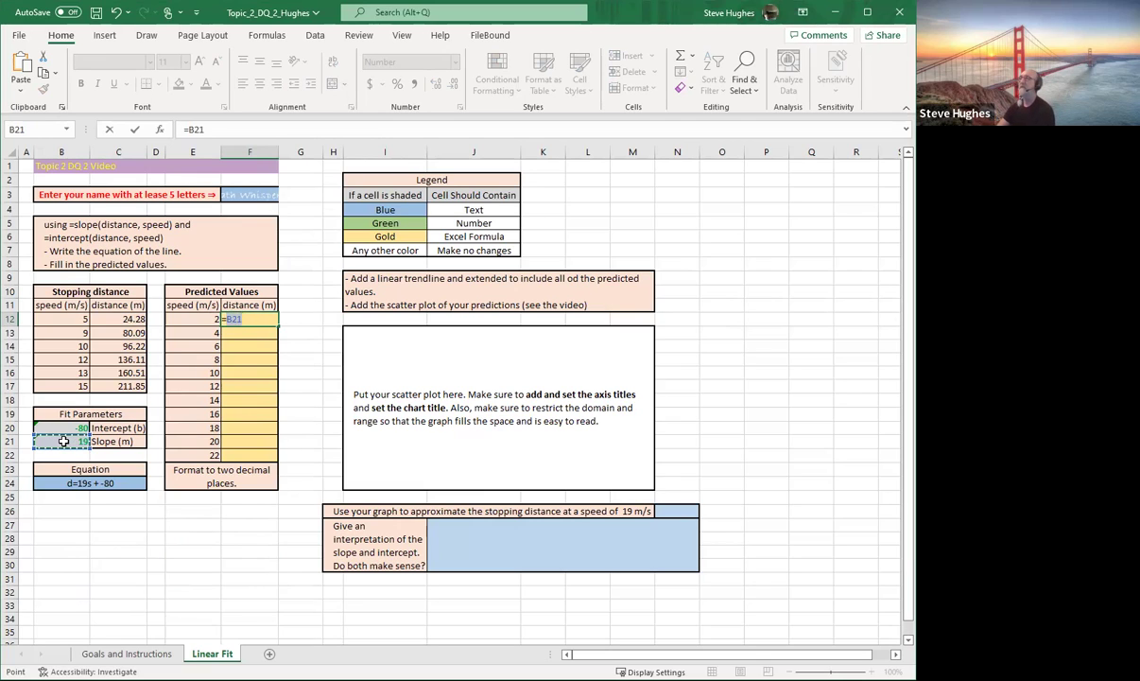
text(*)
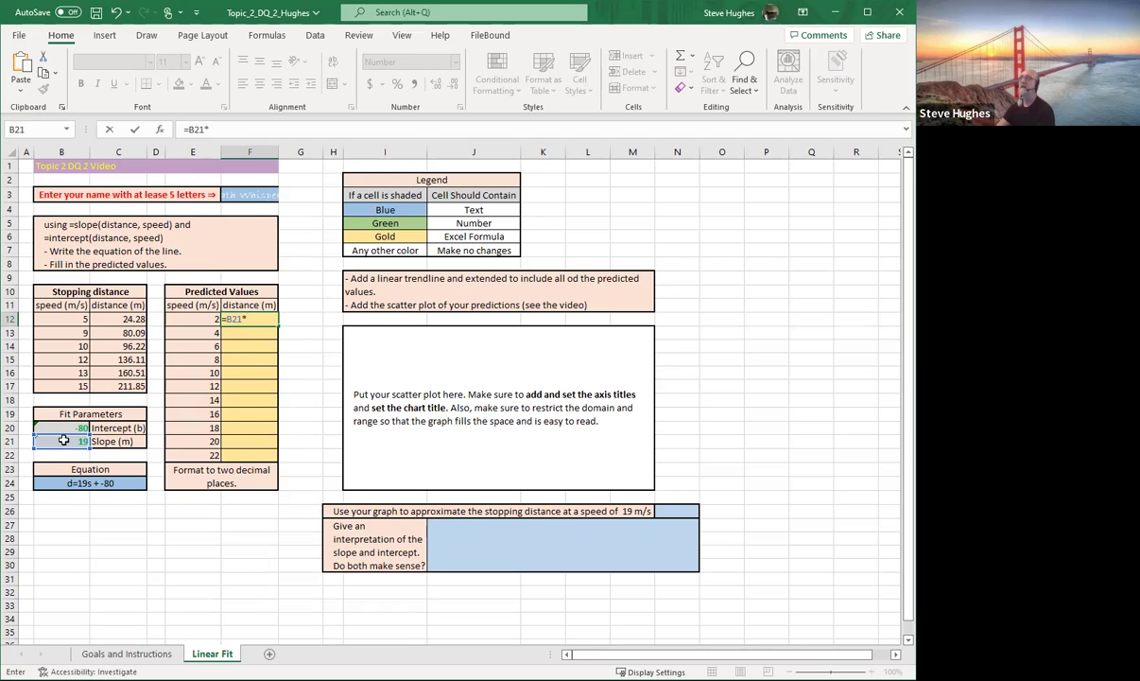
click(191, 319)
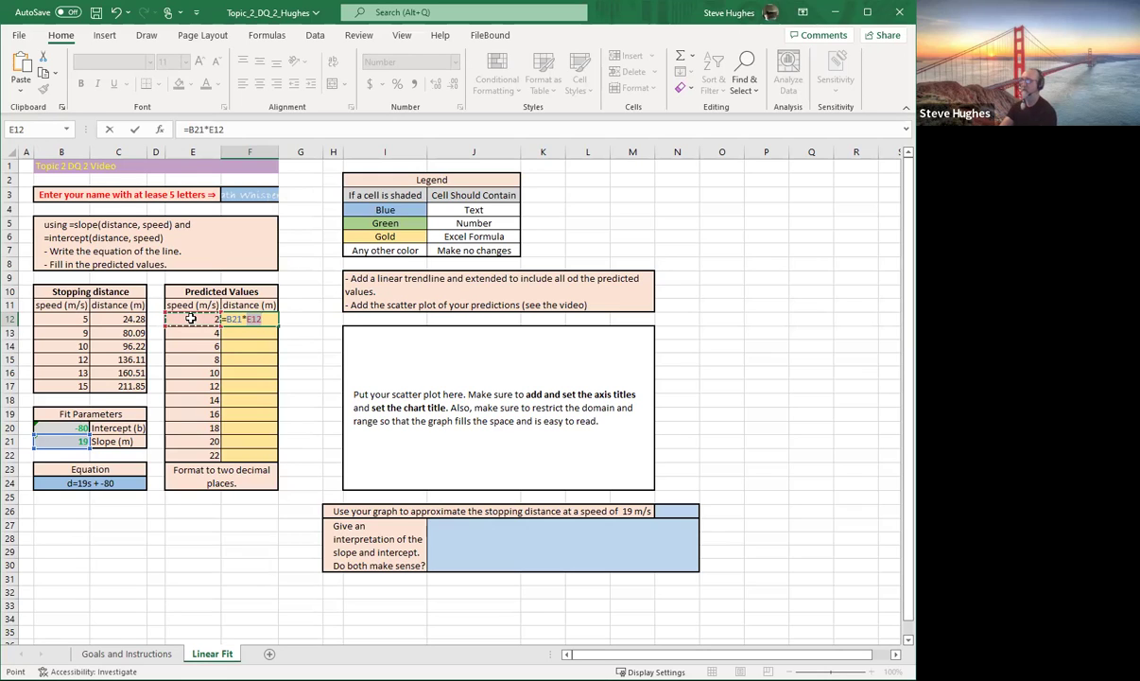
text(+)
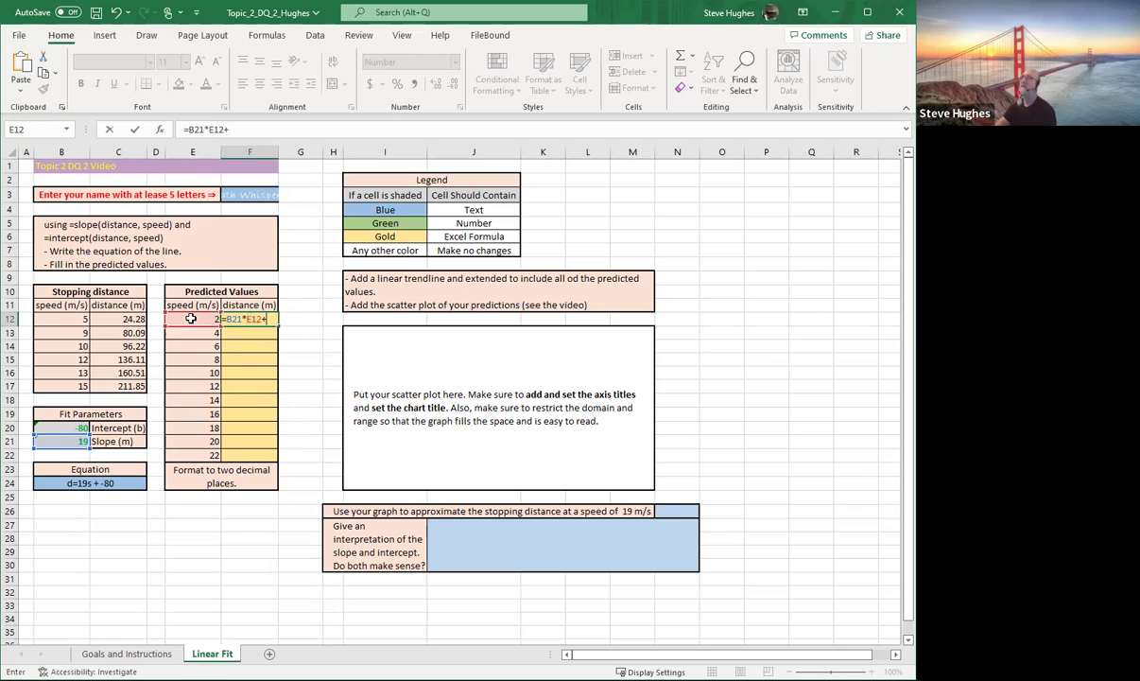
click(55, 427)
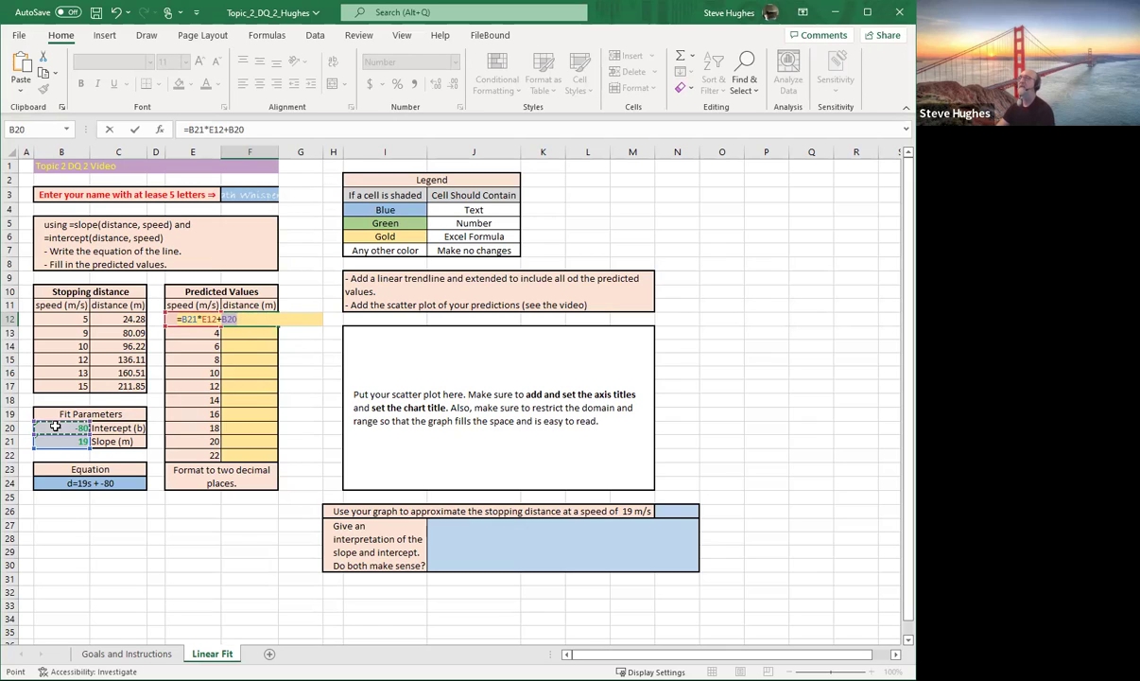
key(Return)
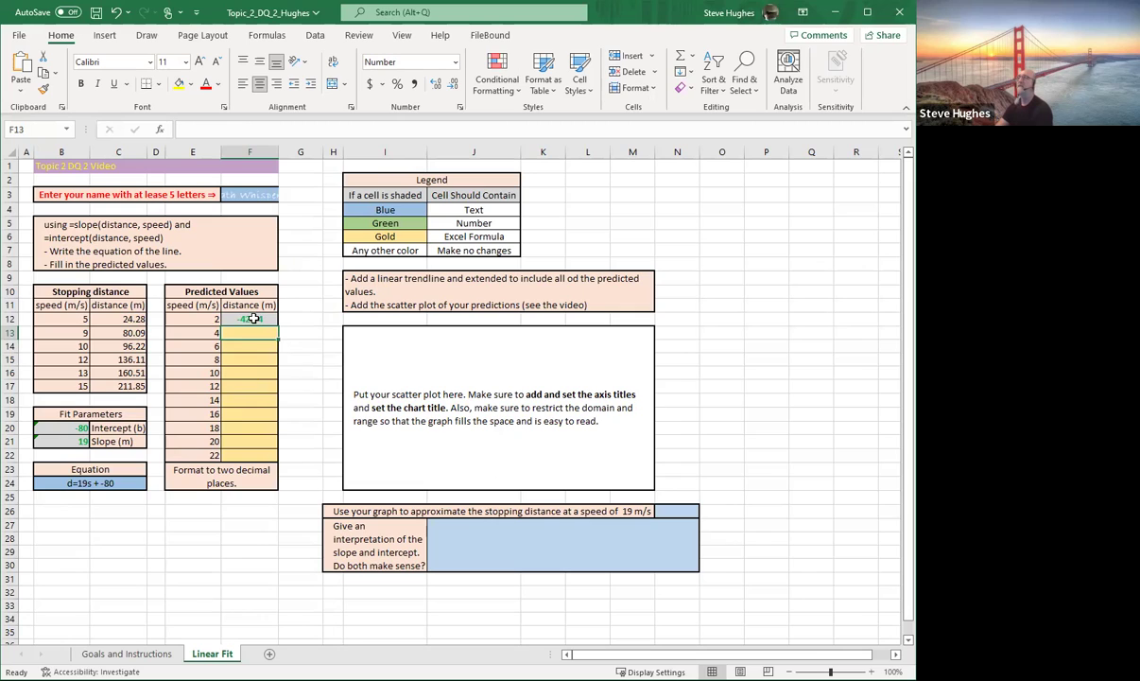
Step: Fill F12's formula down to F16 and inspect F16's shifted =B25*E16+B24 references
click(254, 318)
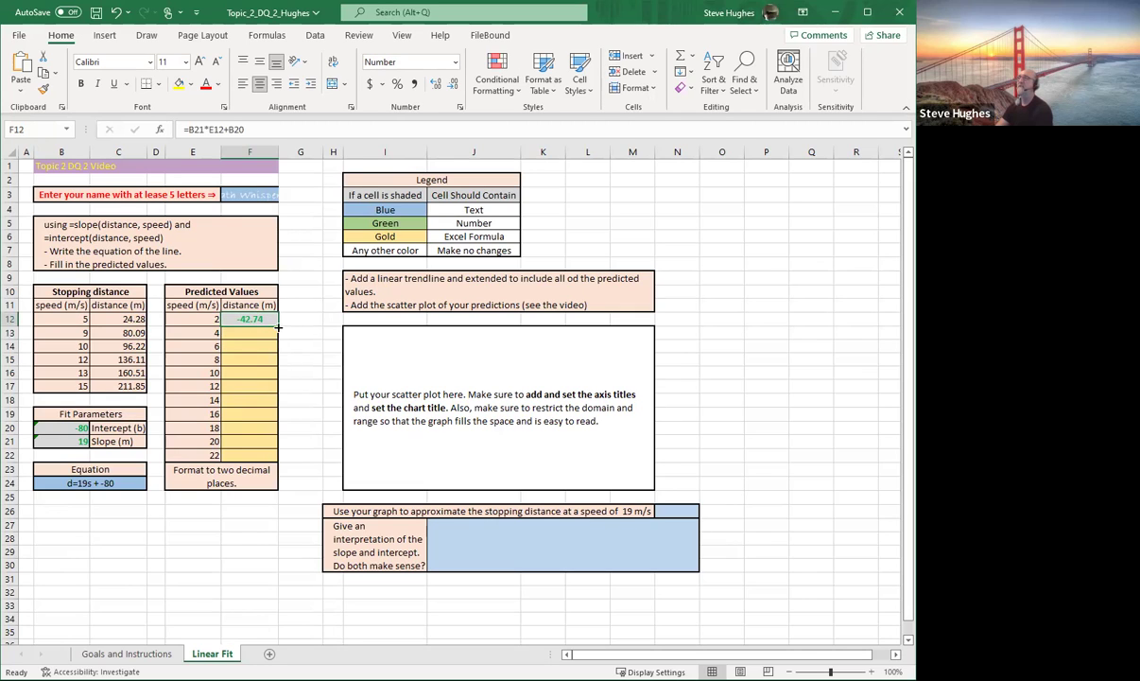
drag(278, 326, 278, 384)
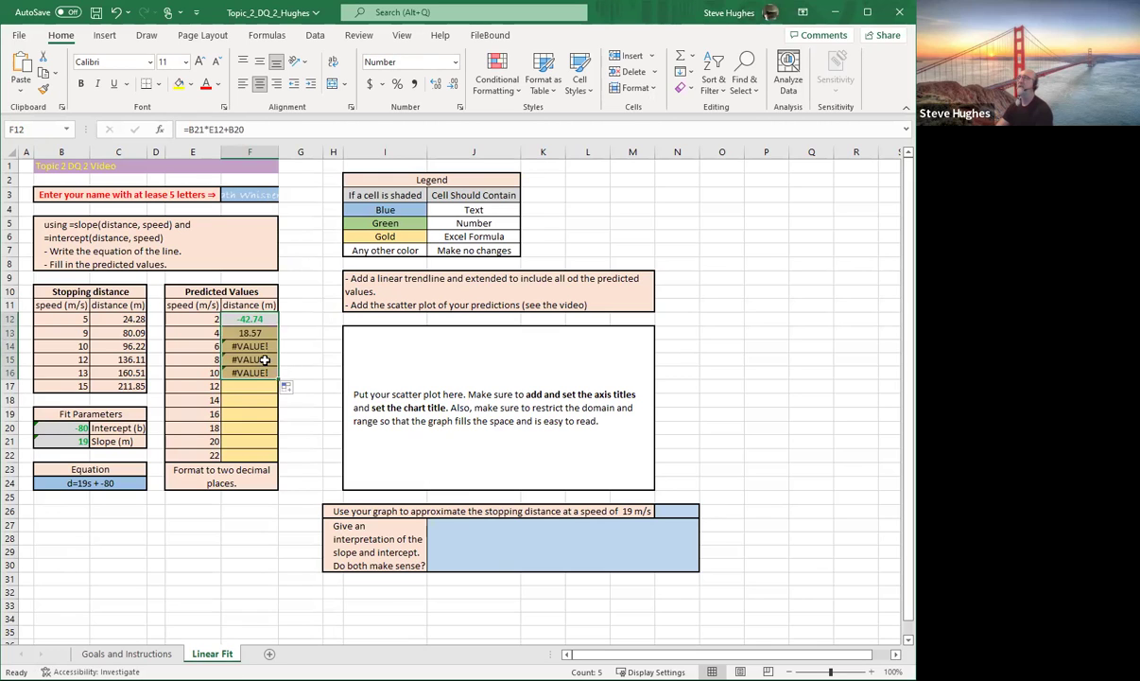
click(253, 372)
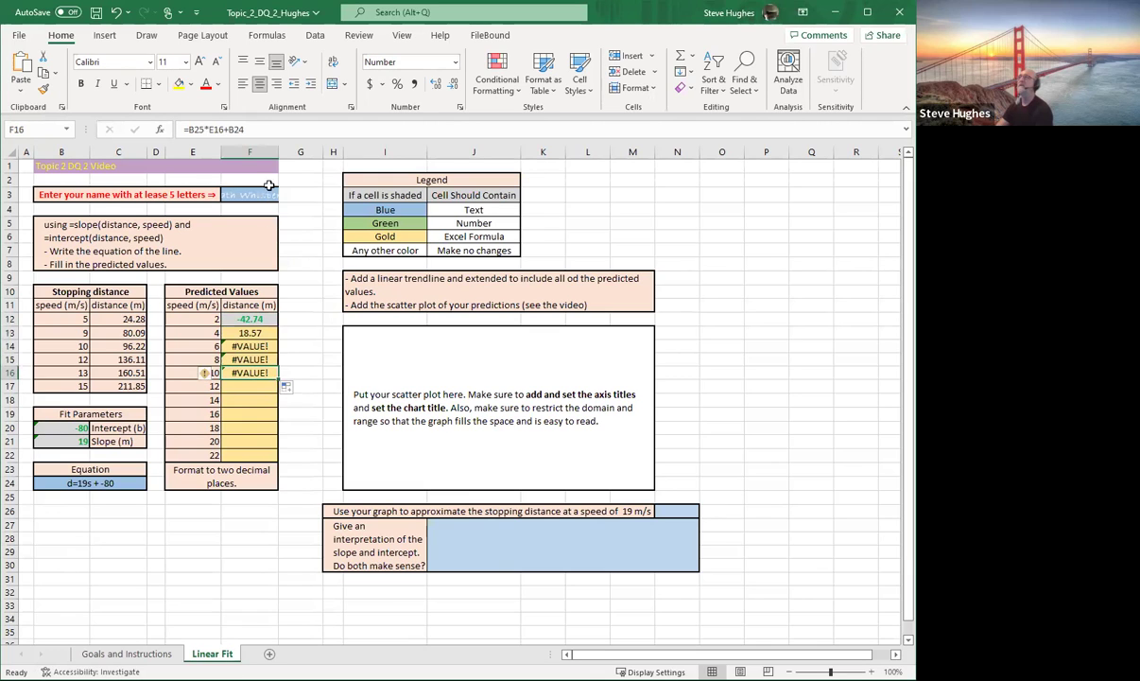
key(F2)
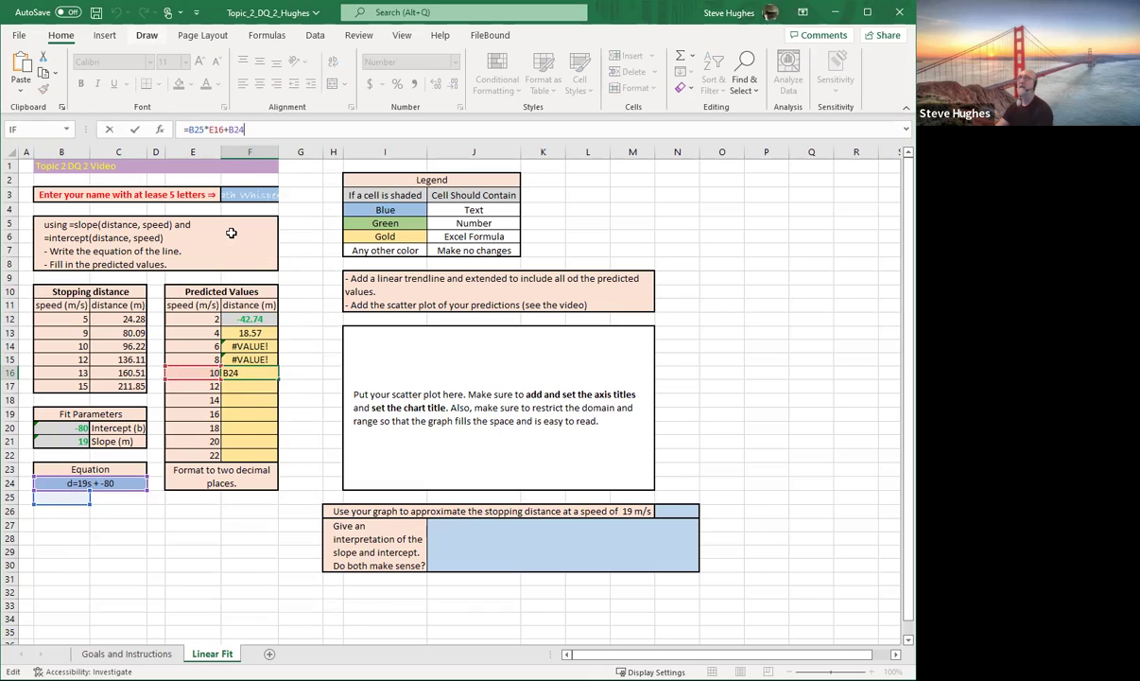
key(Return)
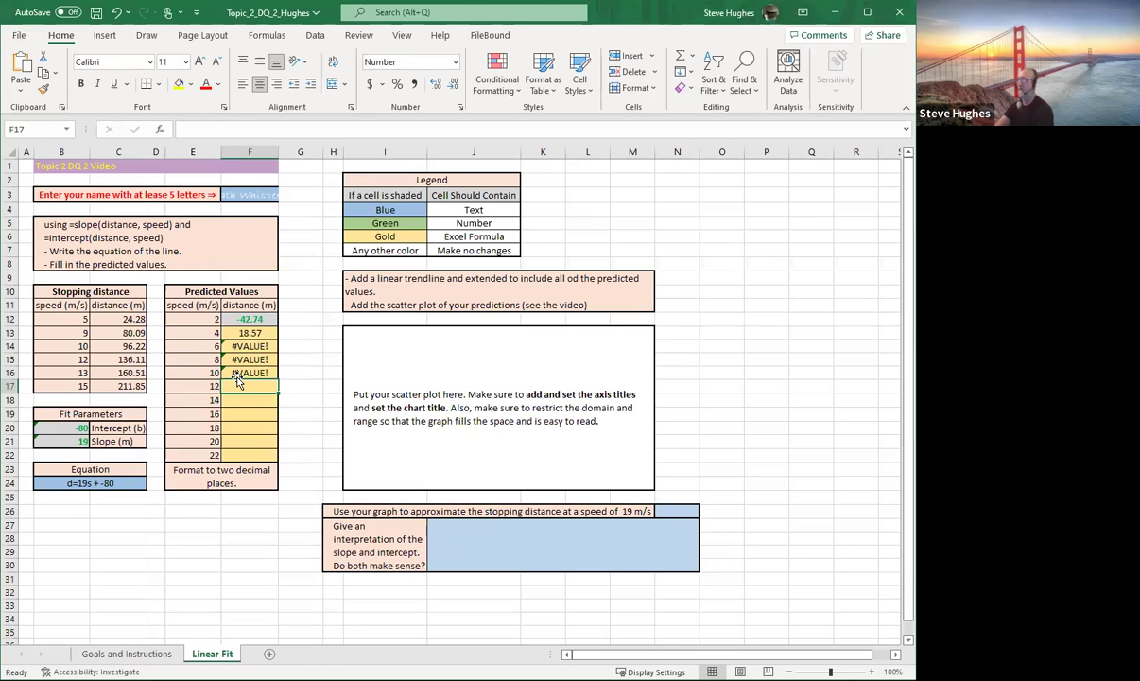
text(=)
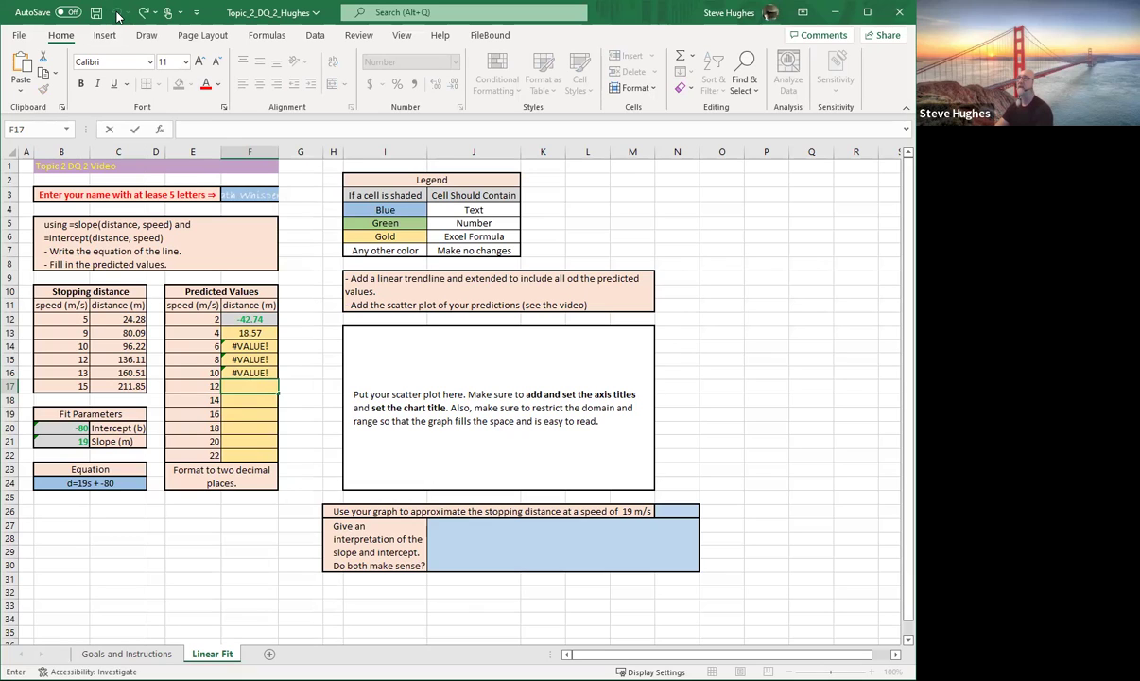
Step: Clear the faulty copied predictions in F13:F17
key(Escape)
click(249, 333)
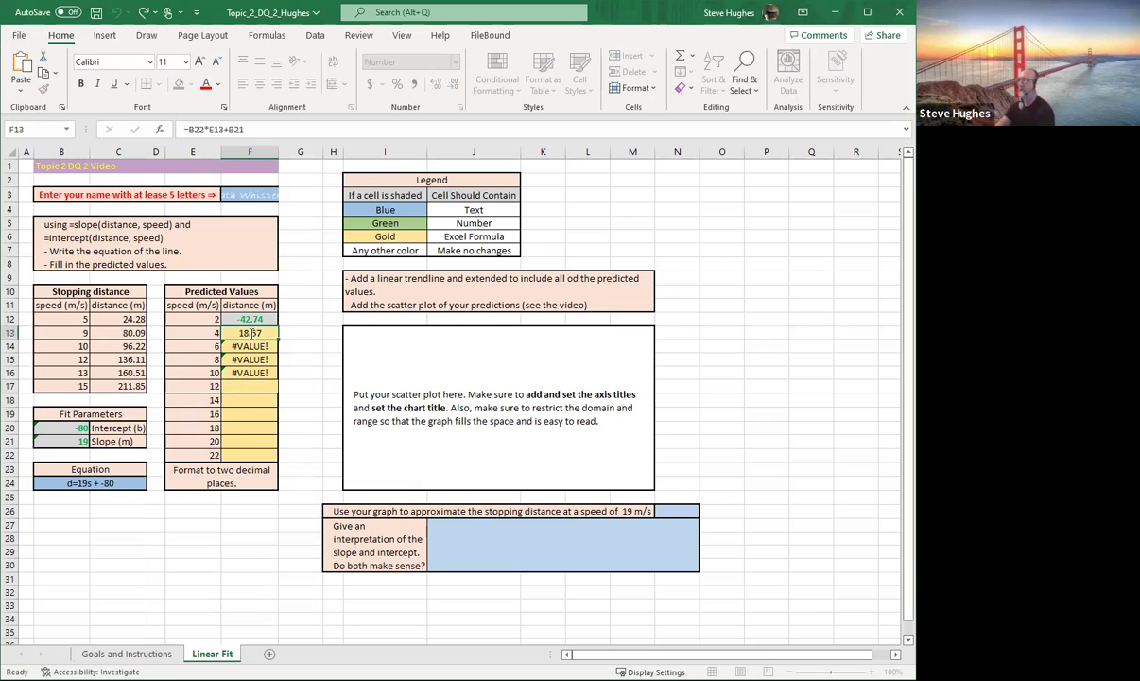
drag(250, 332, 261, 383)
key(Delete)
Step: Anchor F12's formula to =B$21*E12+B$20, still giving -42.74
key(Up)
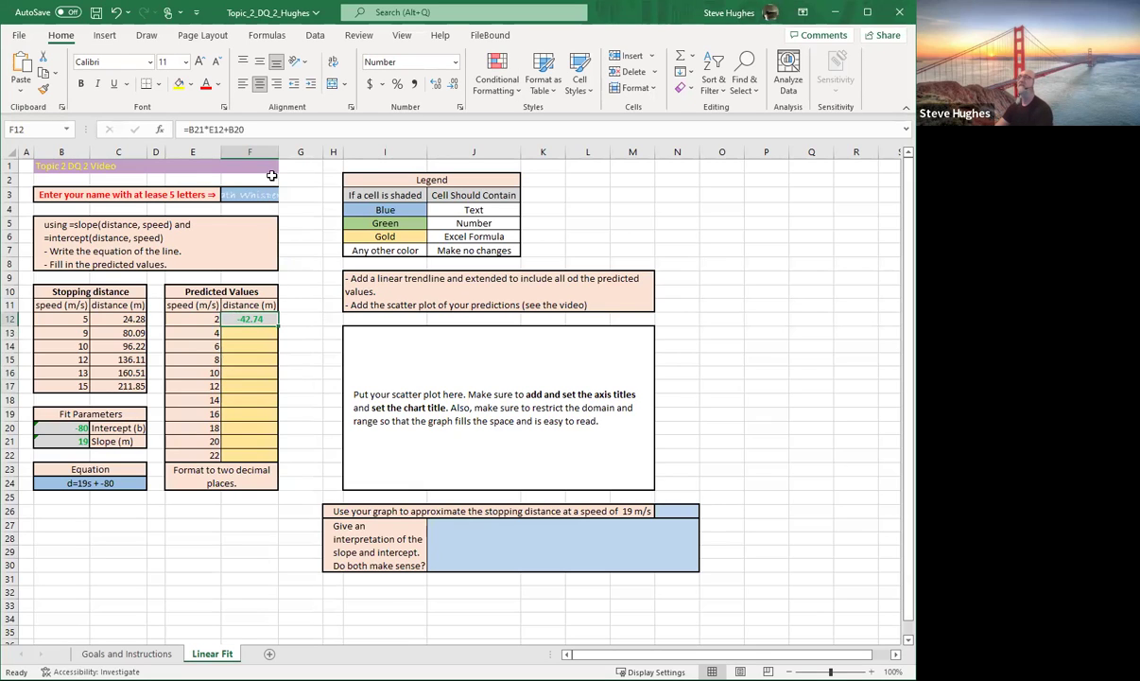
key(F2)
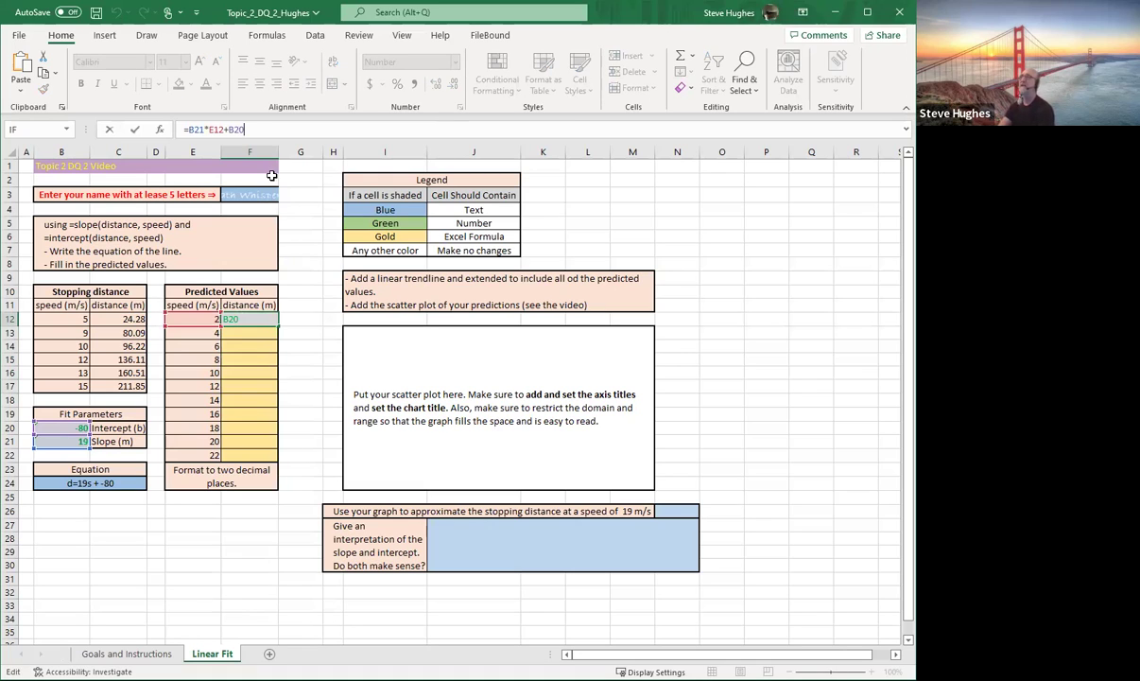
key(Left)
key(Left)
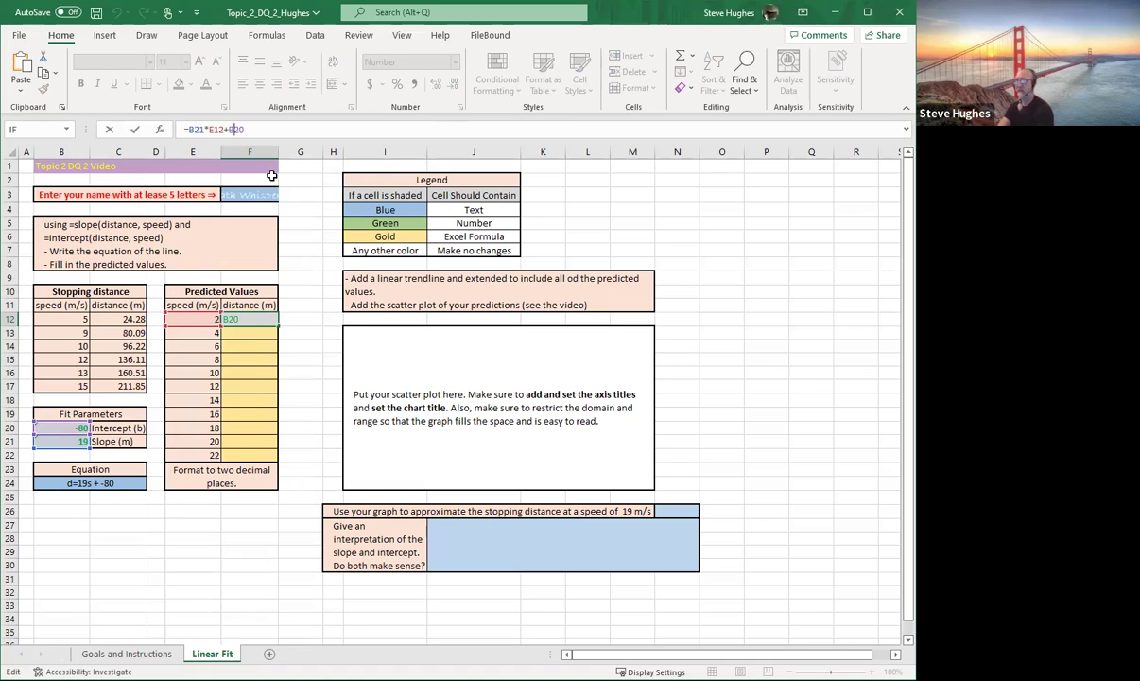
key(F4)
key(F4)
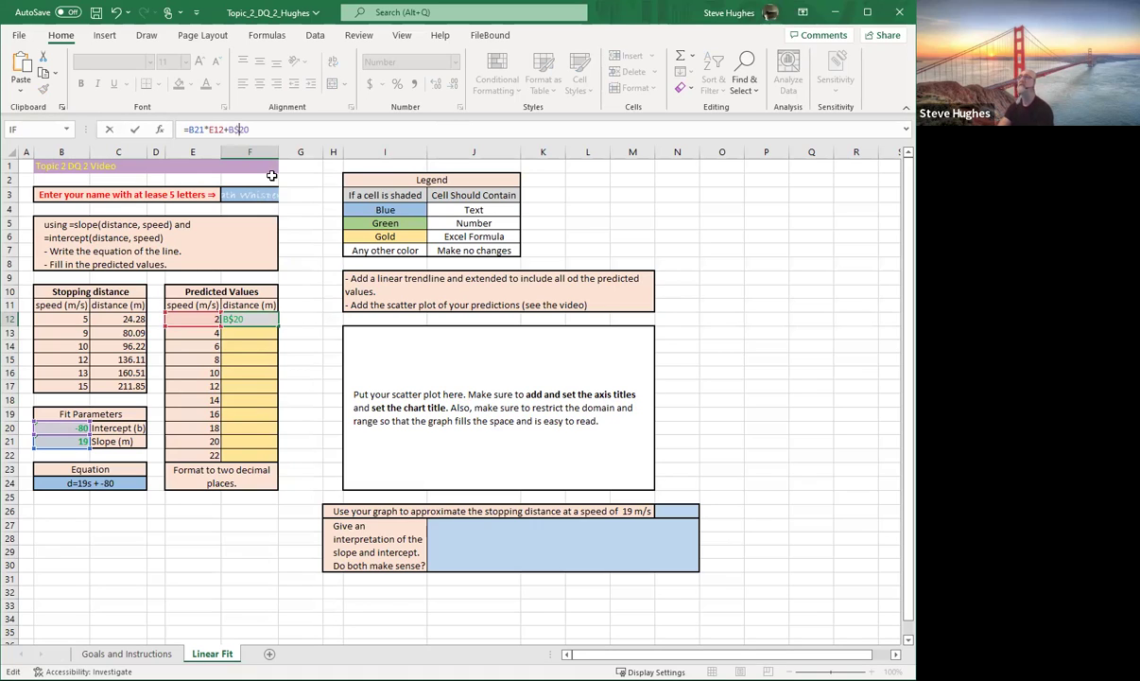
key(Left)
key(Left)
key(Left)
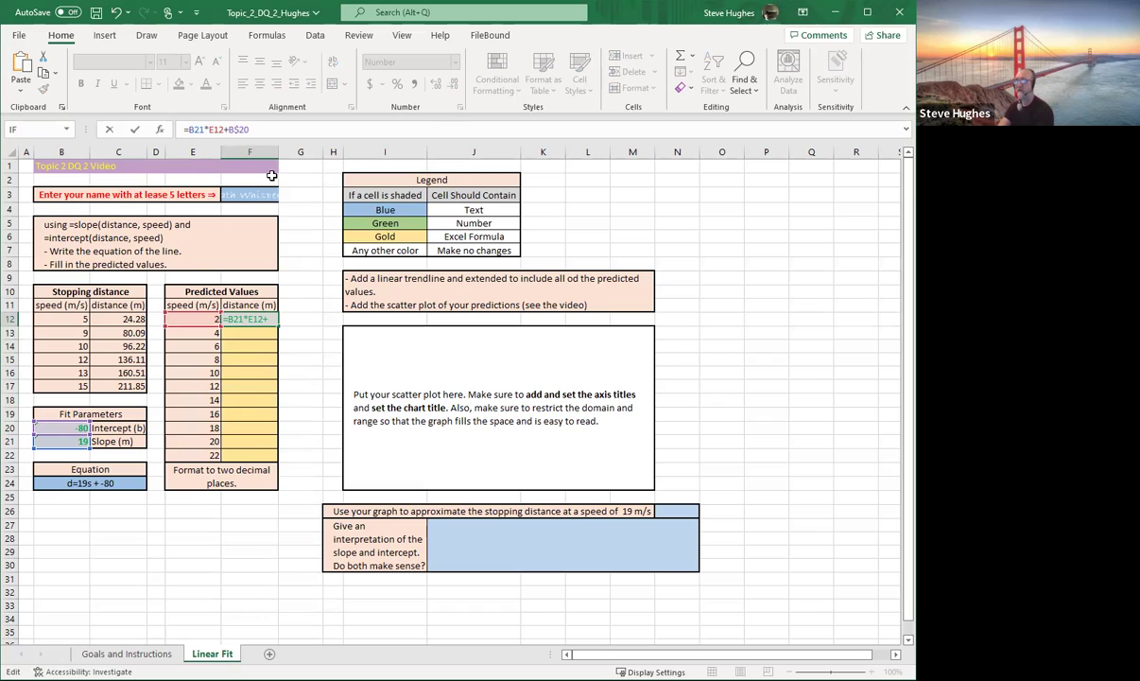
text($)
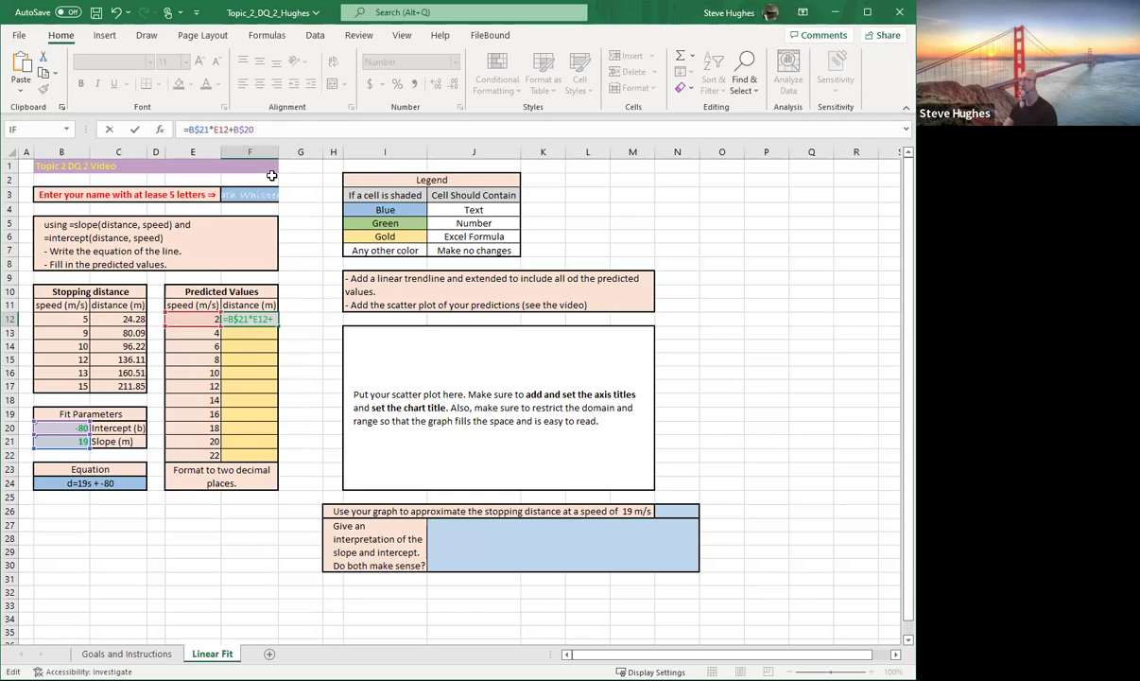
key(Return)
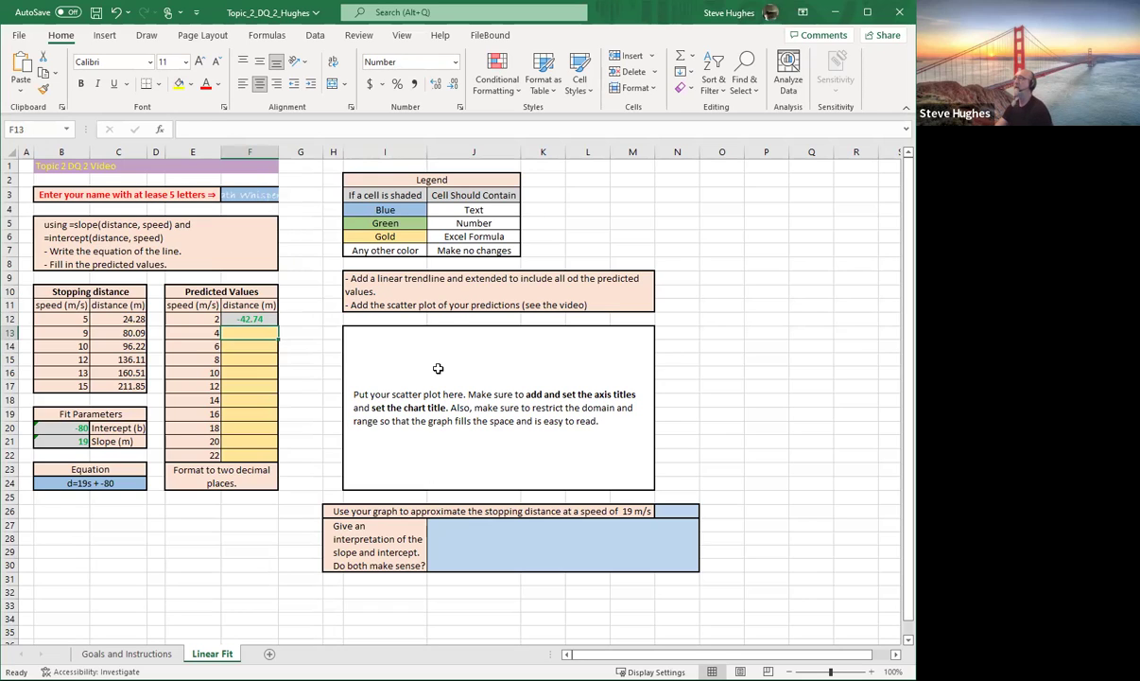
Step: Select the speed and distance data B11:C17 with headers and go to the Insert ribbon
click(413, 349)
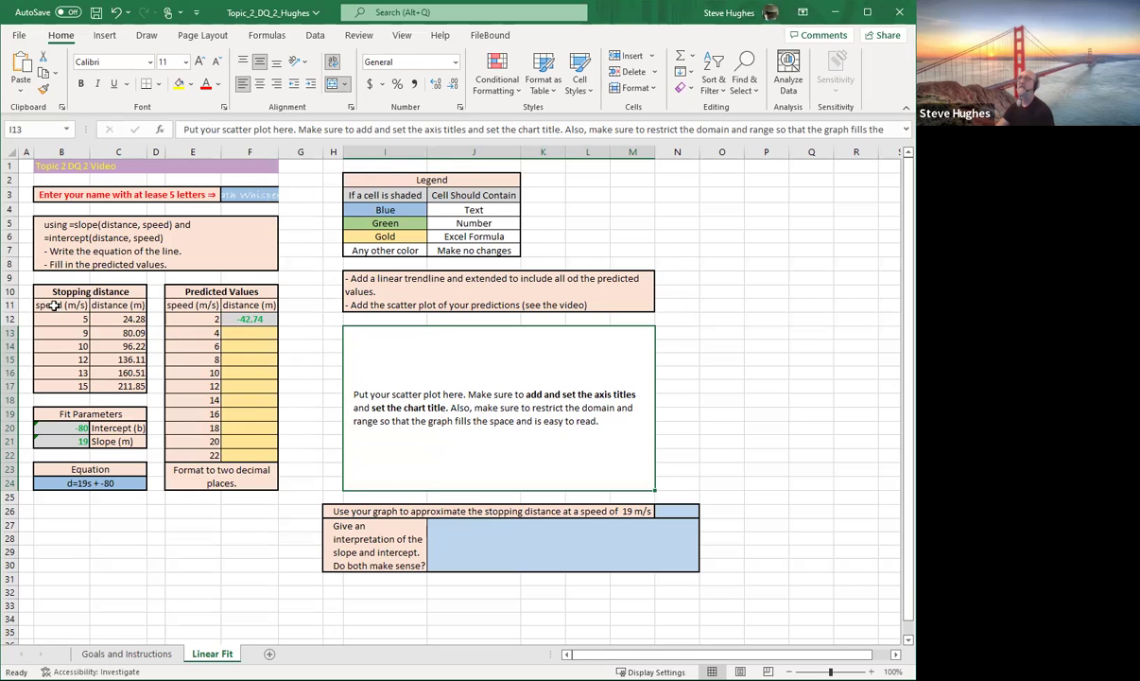
drag(54, 307, 113, 391)
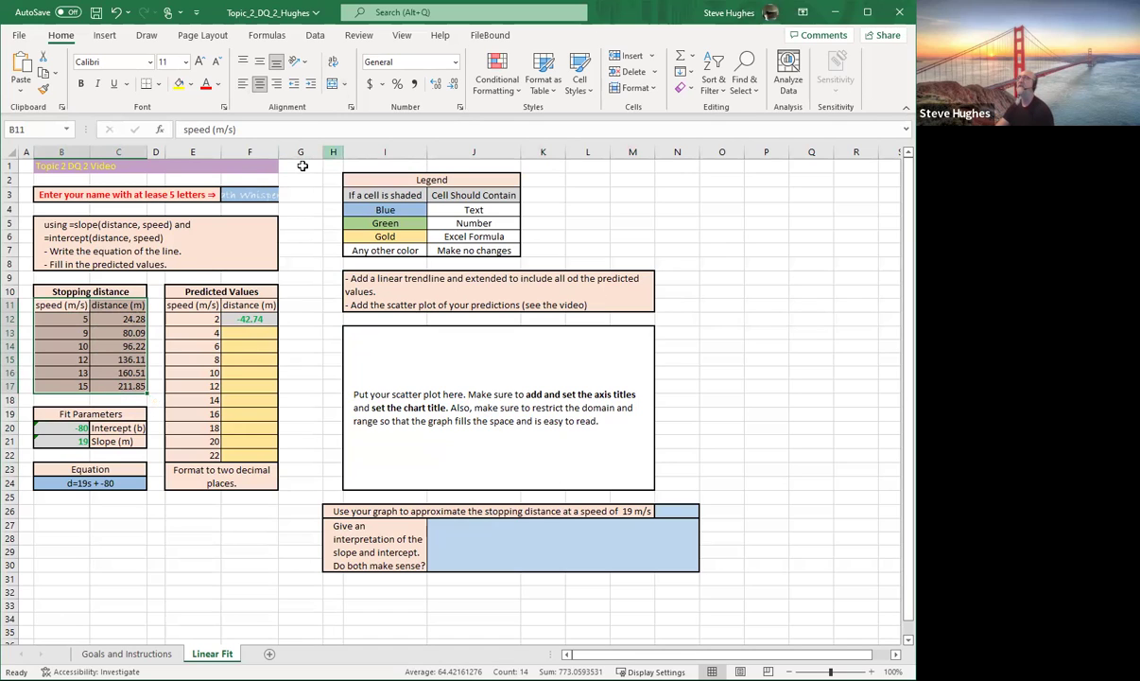
click(105, 35)
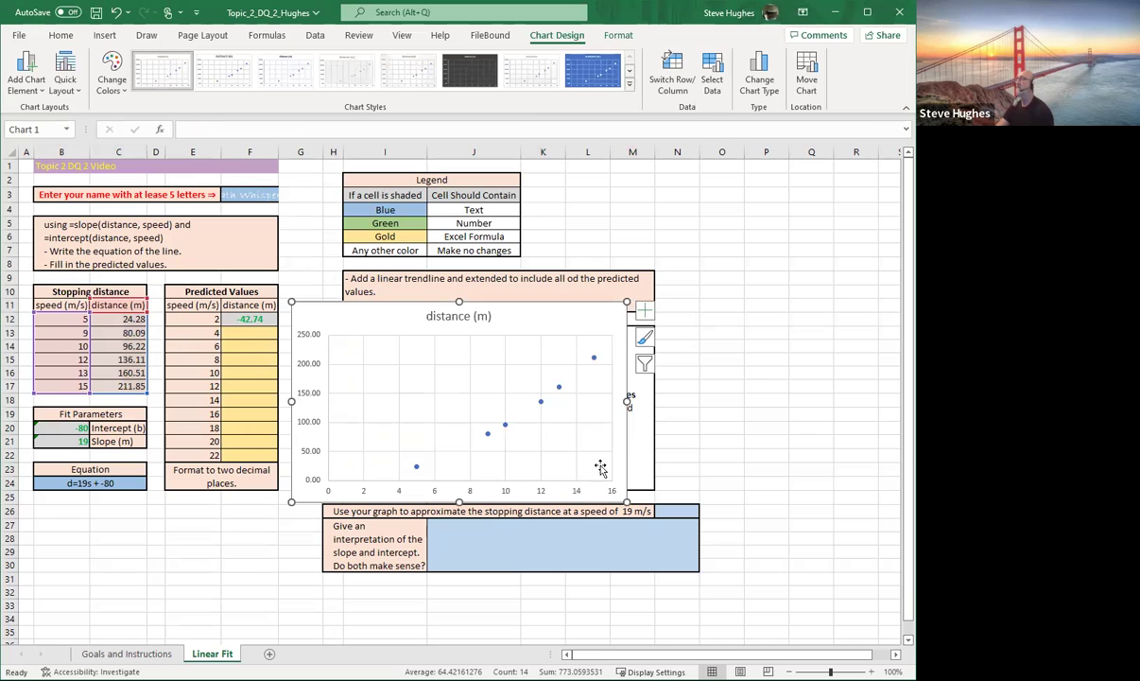
Step: Move the new scatter chart over the placeholder box and resize it to fit
drag(437, 319, 467, 335)
drag(380, 314, 423, 326)
click(411, 350)
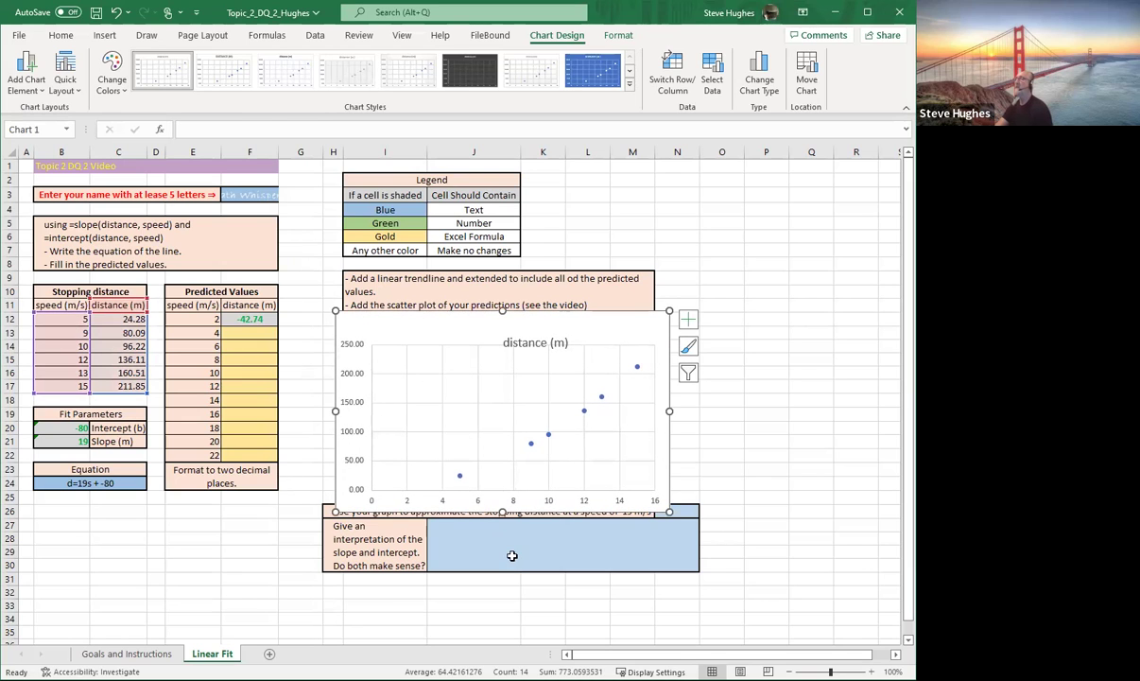
drag(629, 479, 658, 499)
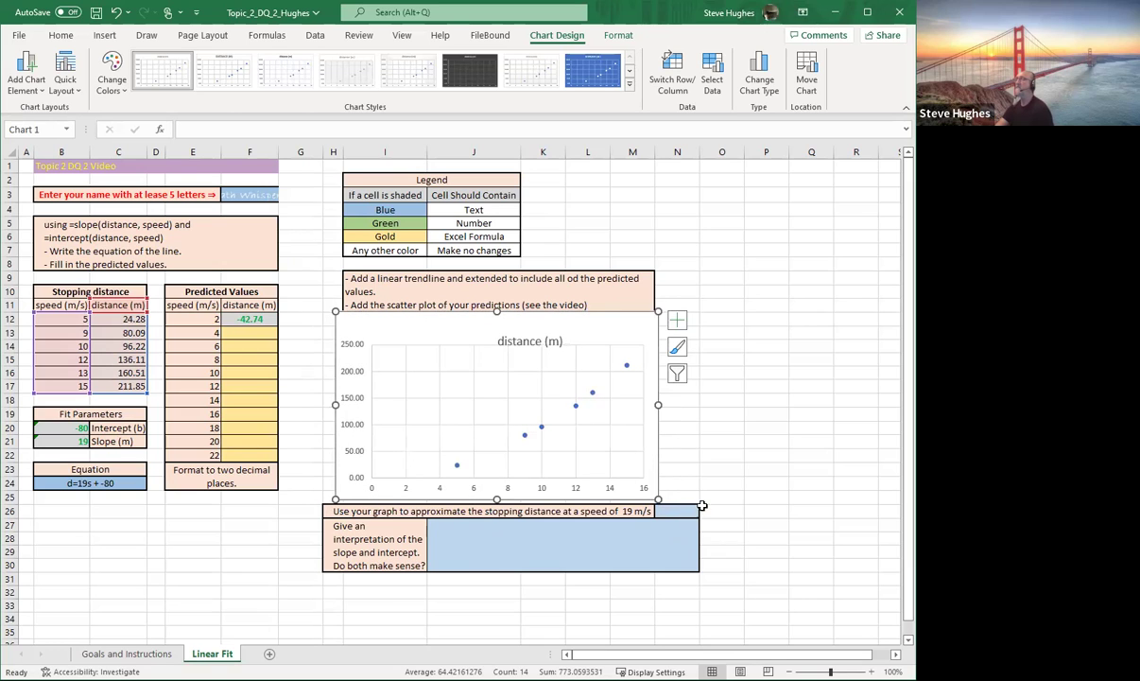
click(746, 472)
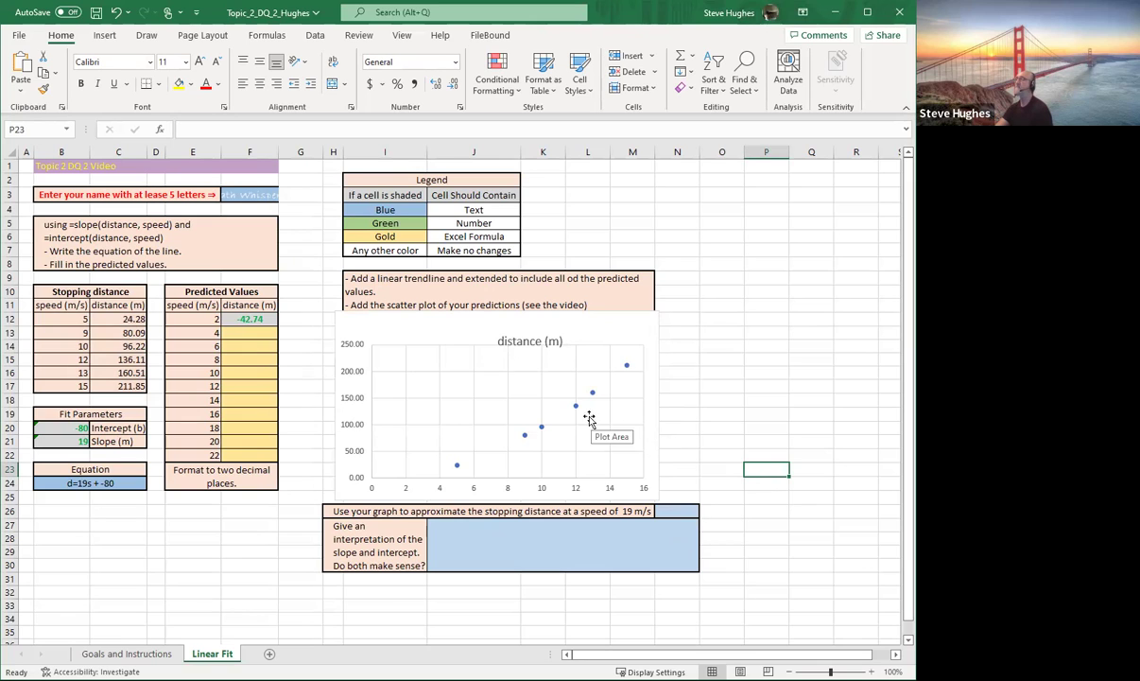
Step: Add axis titles to the chart and label the vertical axis Distance
click(501, 371)
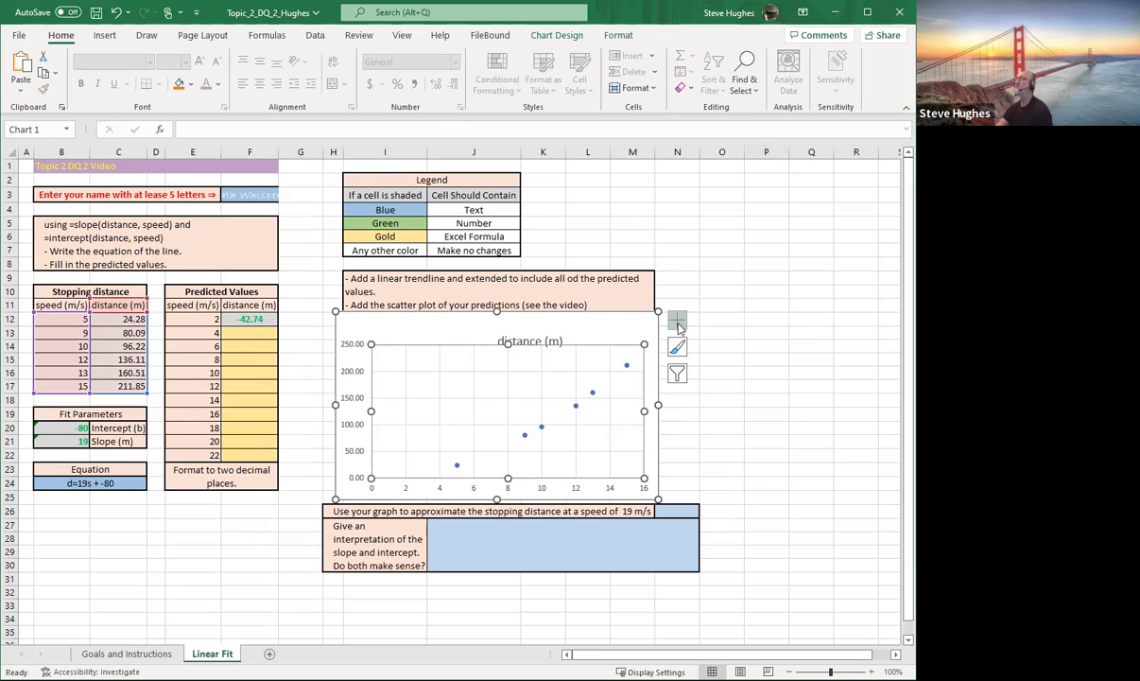
click(677, 322)
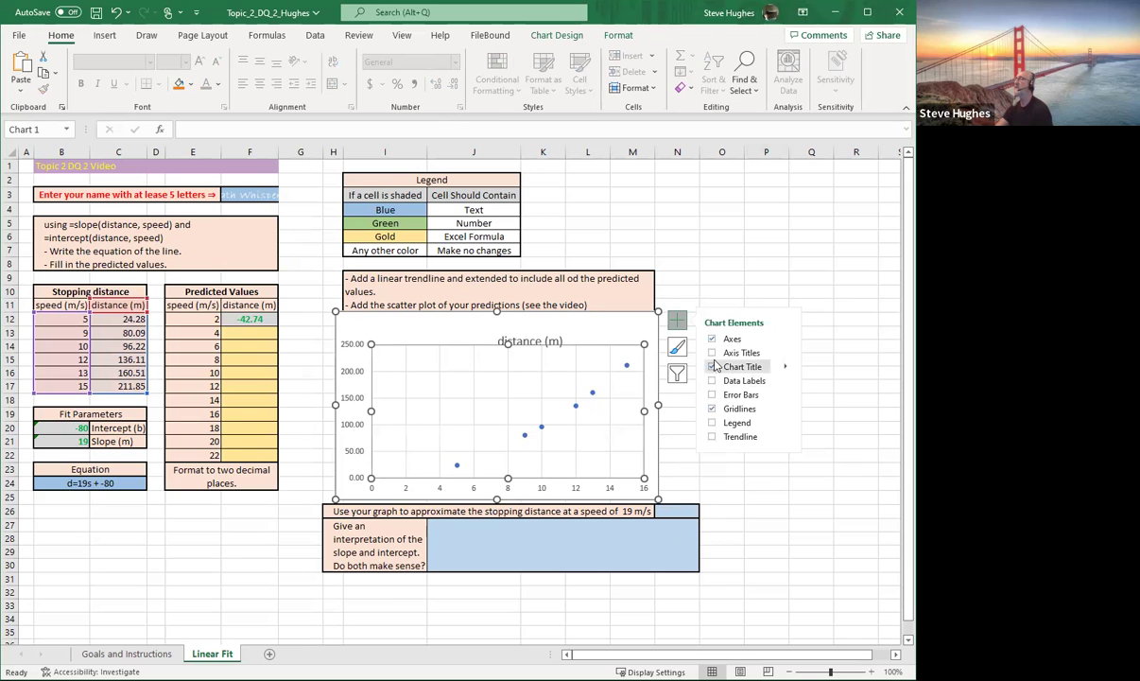
click(712, 353)
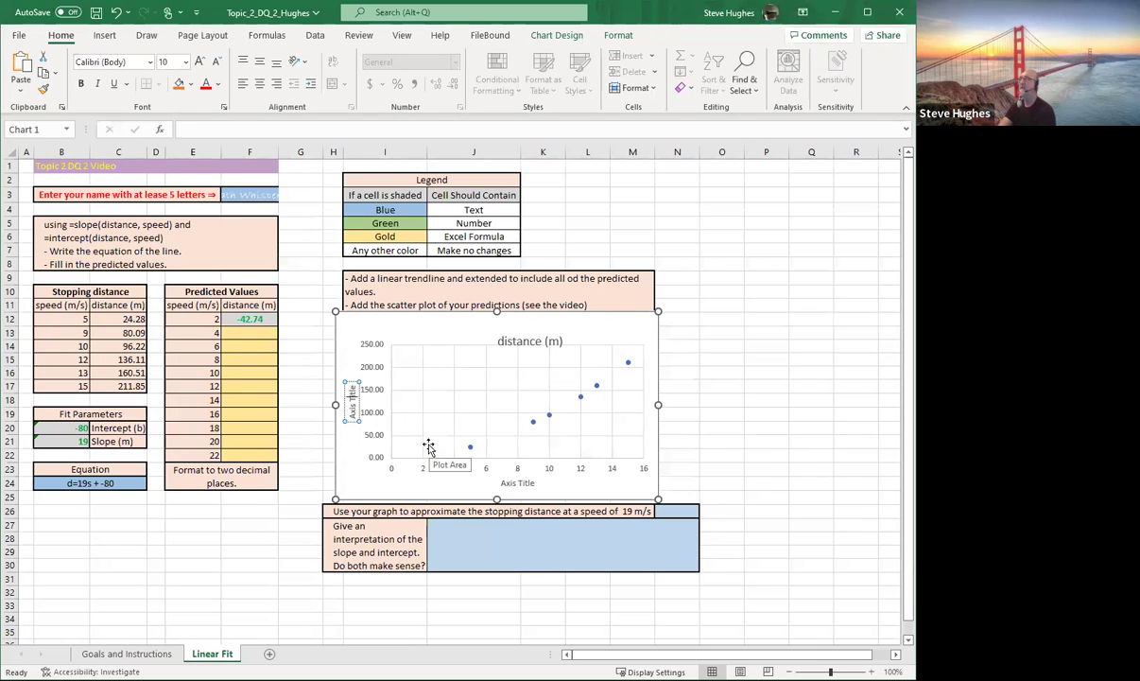
key(BackSpace)
key(BackSpace)
key(BackSpace)
key(BackSpace)
key(BackSpace)
text(Distance)
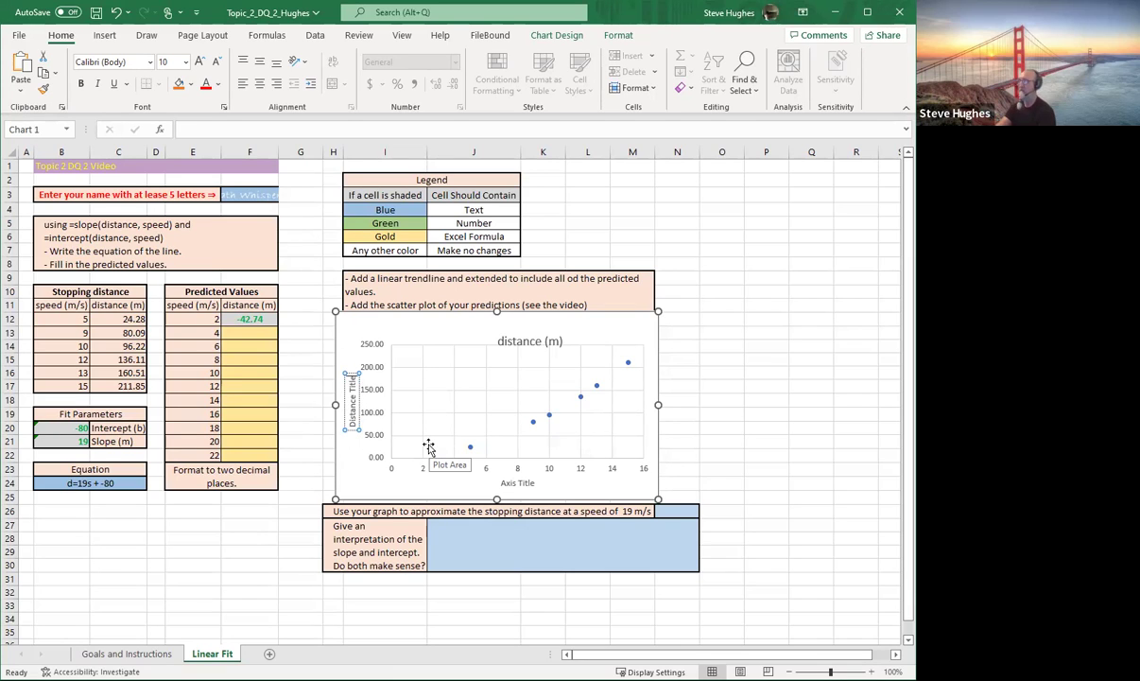
key(BackSpace)
key(BackSpace)
key(BackSpace)
key(BackSpace)
key(BackSpace)
key(BackSpace)
Step: Replace the horizontal axis placeholder title with Speed
click(518, 483)
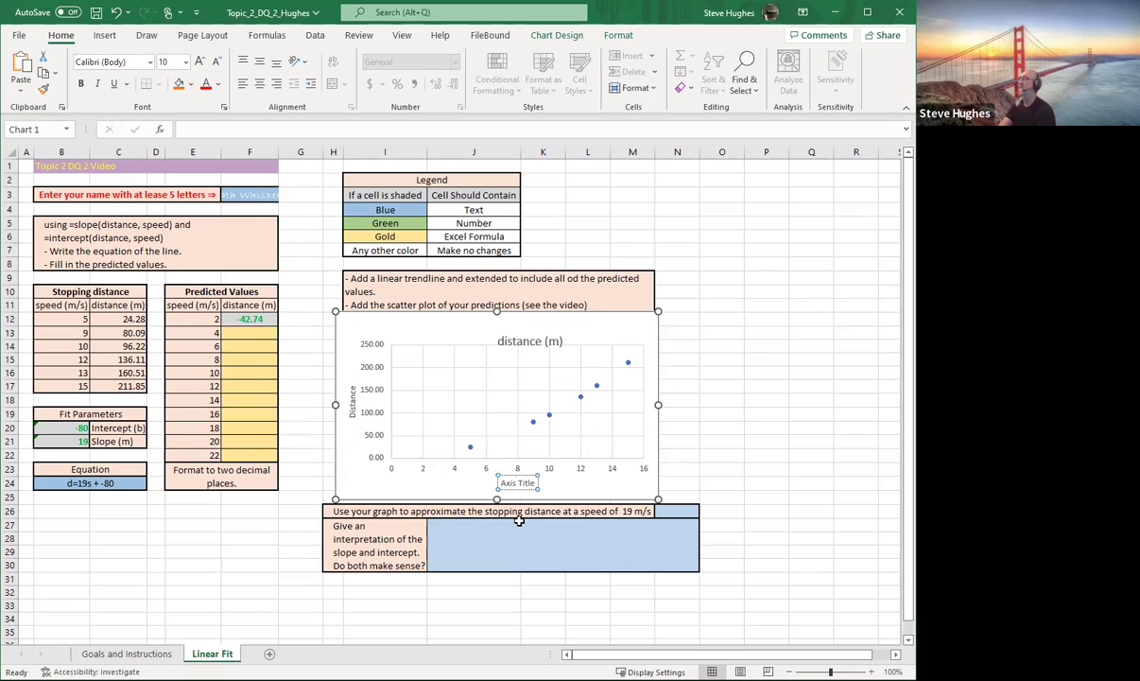
key(Delete)
key(Delete)
key(Delete)
key(Delete)
key(Delete)
key(Delete)
key(Delete)
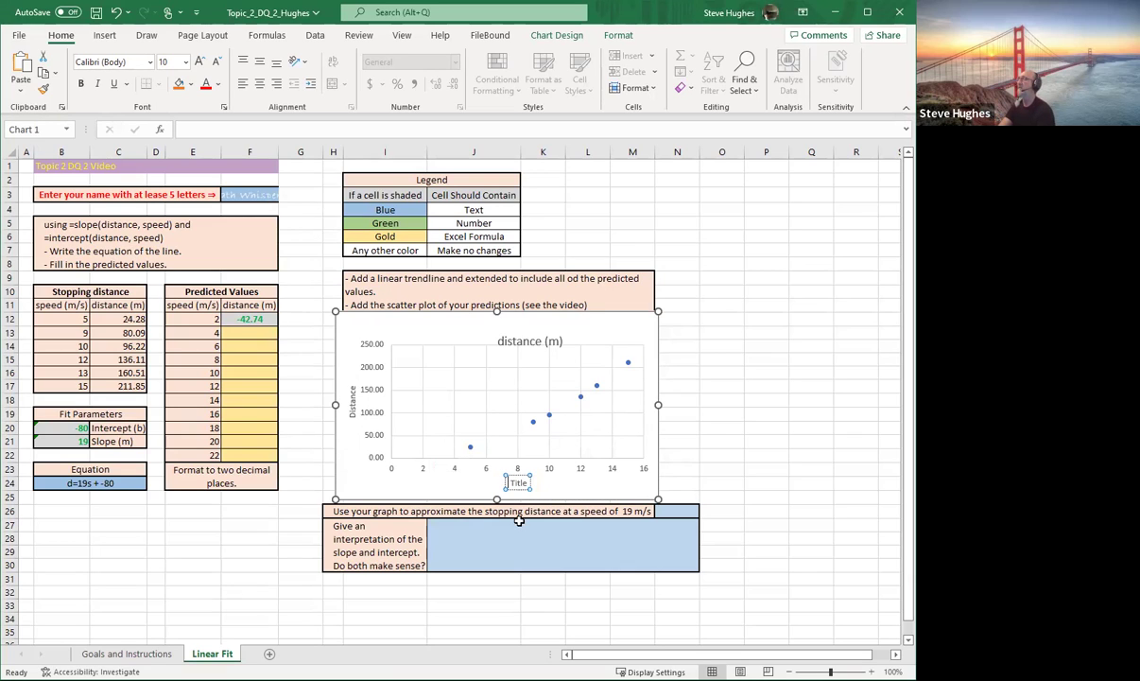
key(Delete)
key(Delete)
key(Delete)
text(Speed)
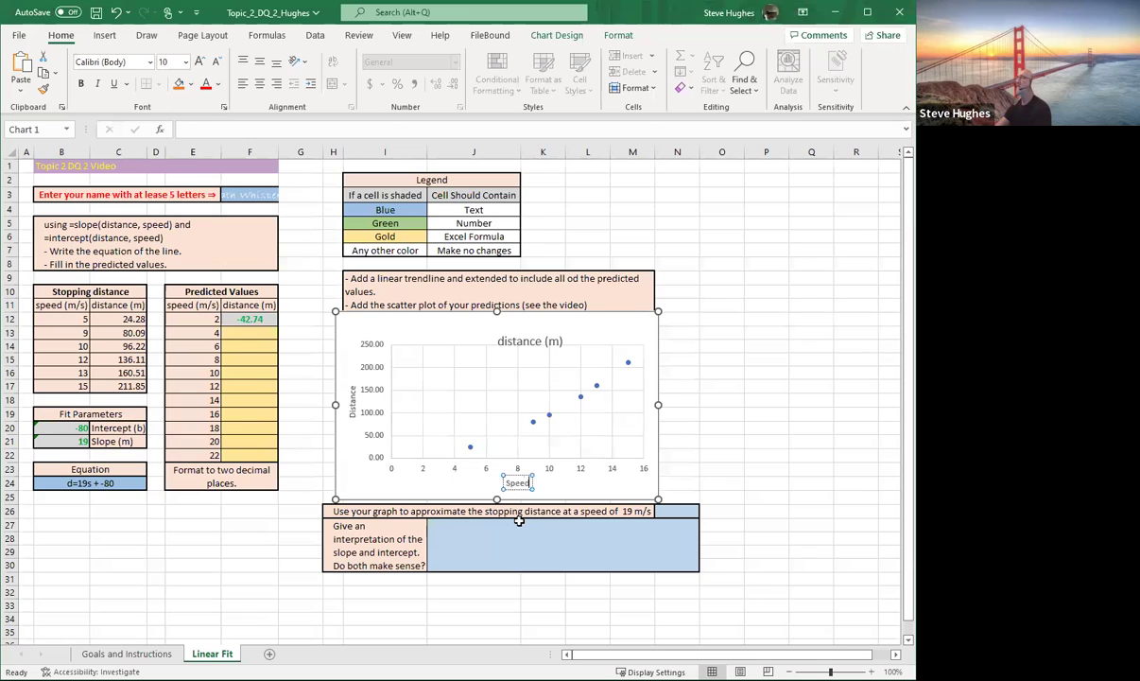
click(514, 592)
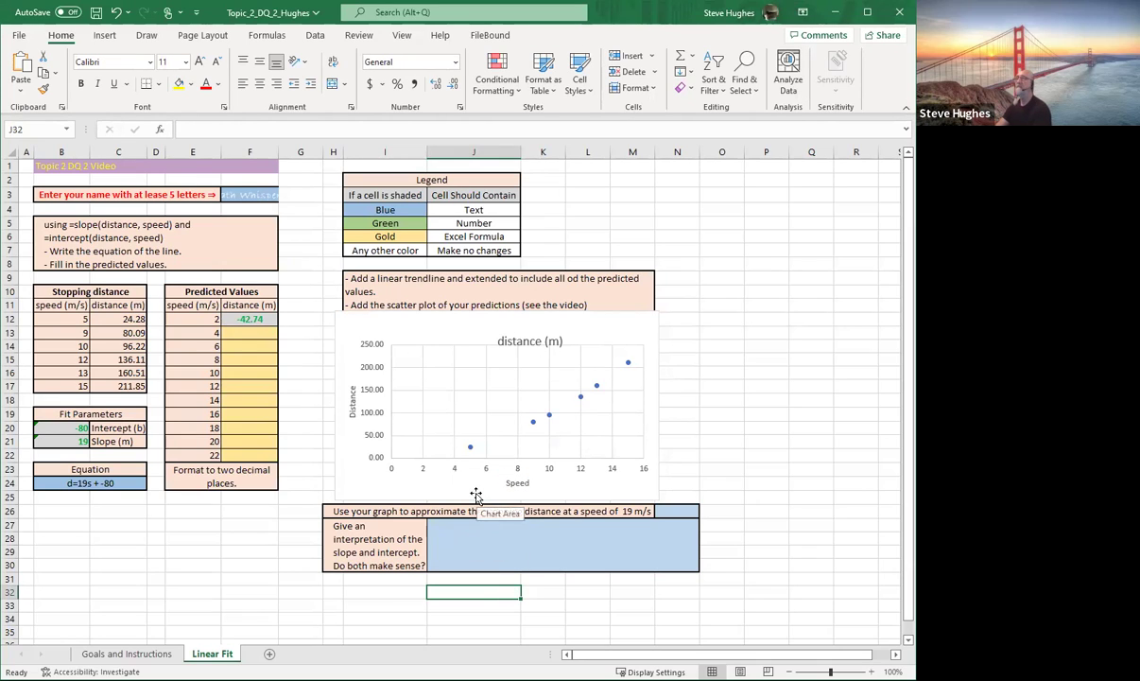
Step: Change the chart title from 'distance (m)' to 'd =19s - 80'
click(525, 340)
click(527, 340)
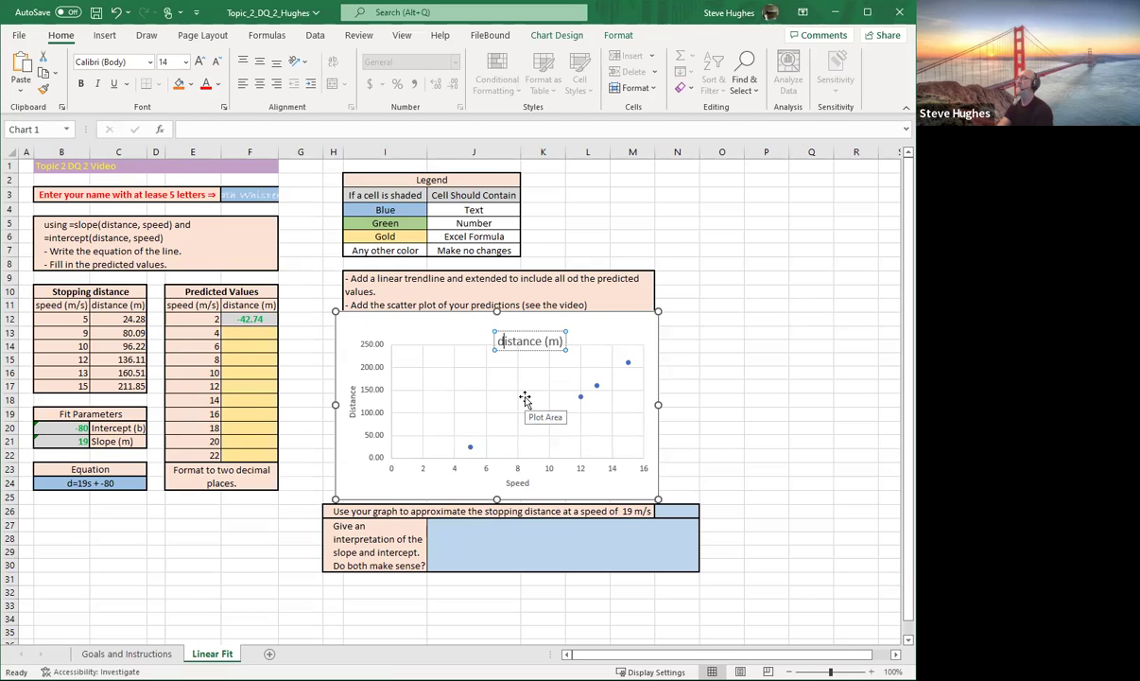
key(Delete)
key(Delete)
key(Delete)
key(Delete)
key(Delete)
key(Delete)
key(Delete)
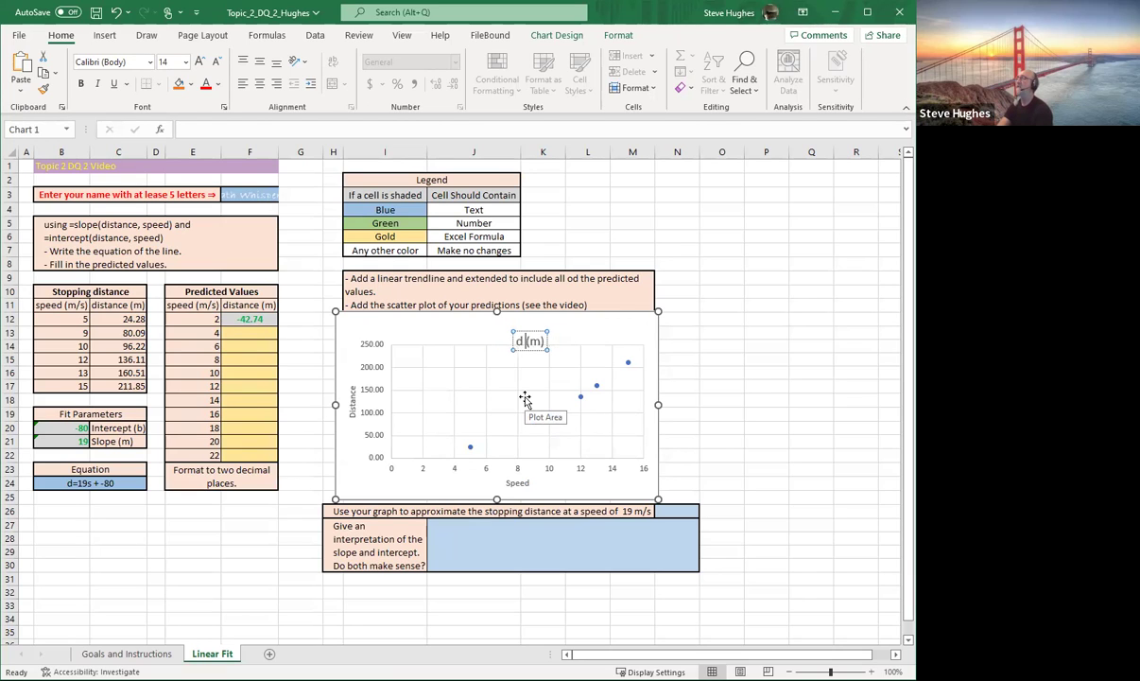
key(Delete)
key(Delete)
key(Delete)
key(Delete)
key(Delete)
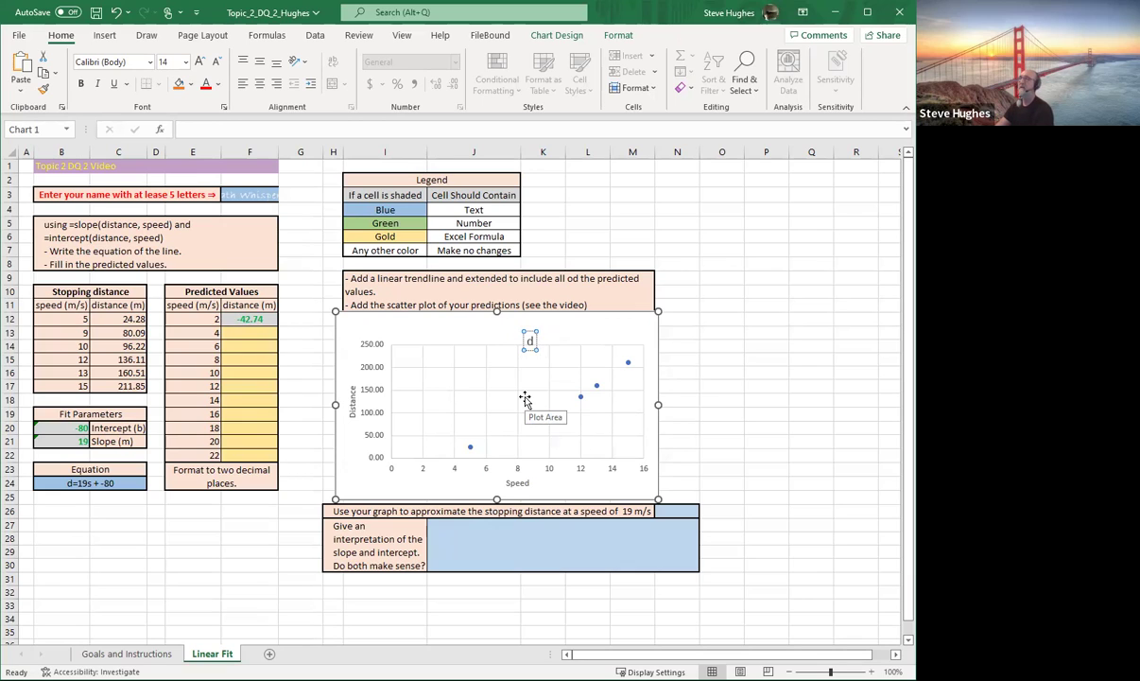
text(=)
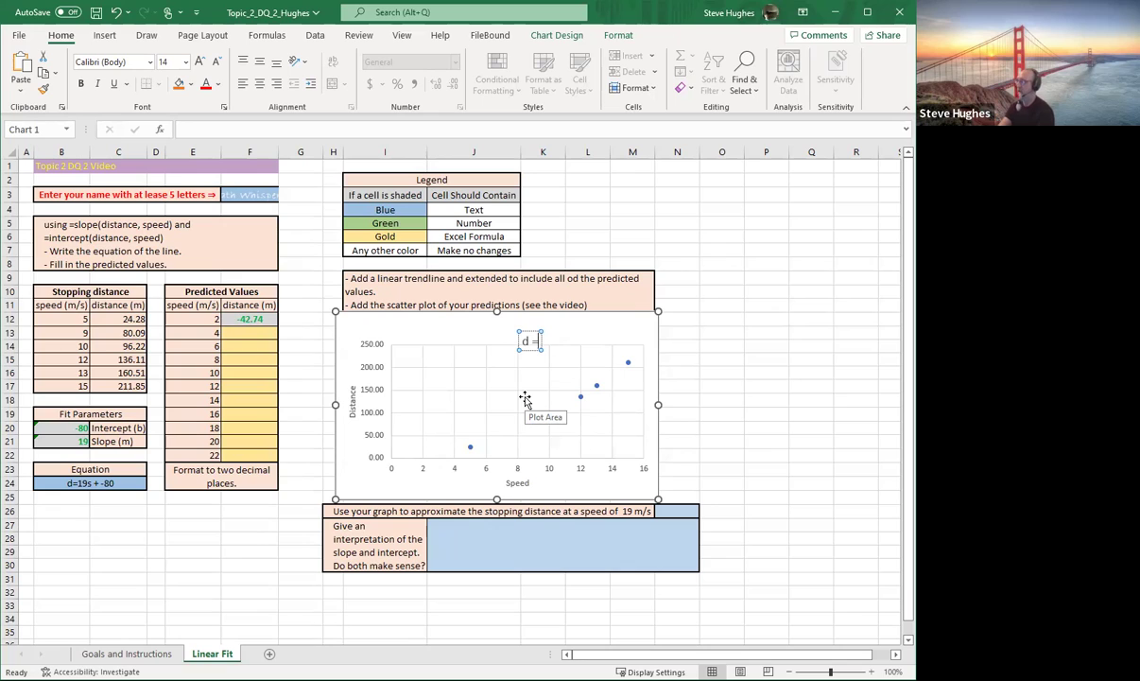
text(19s - 80)
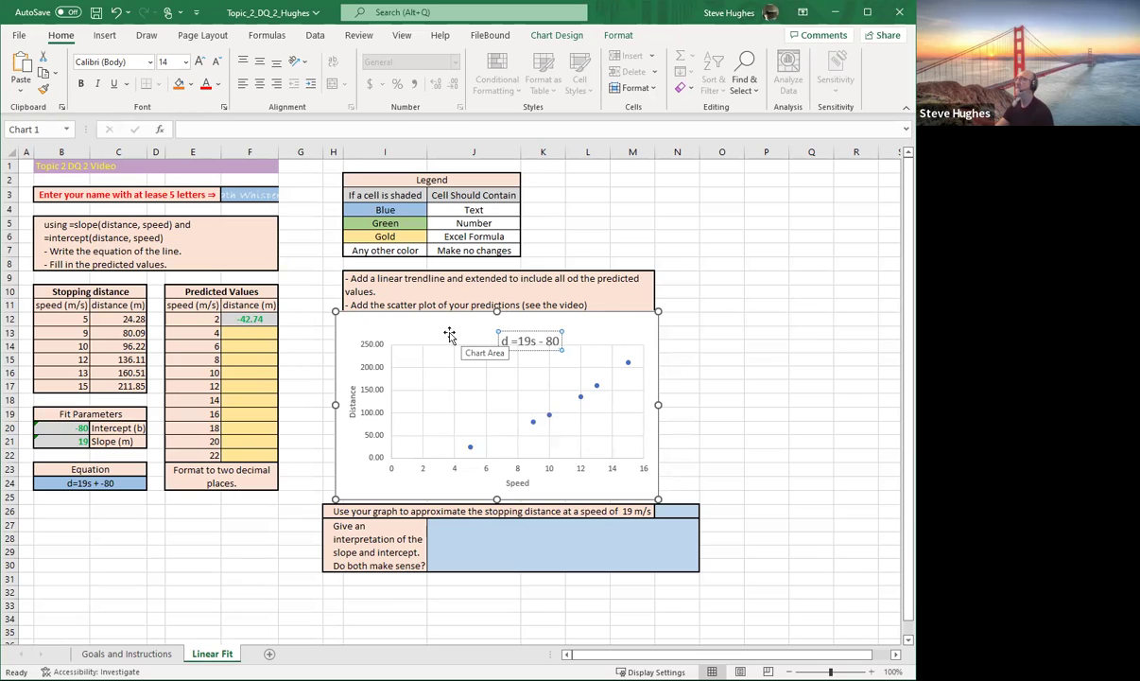
click(406, 368)
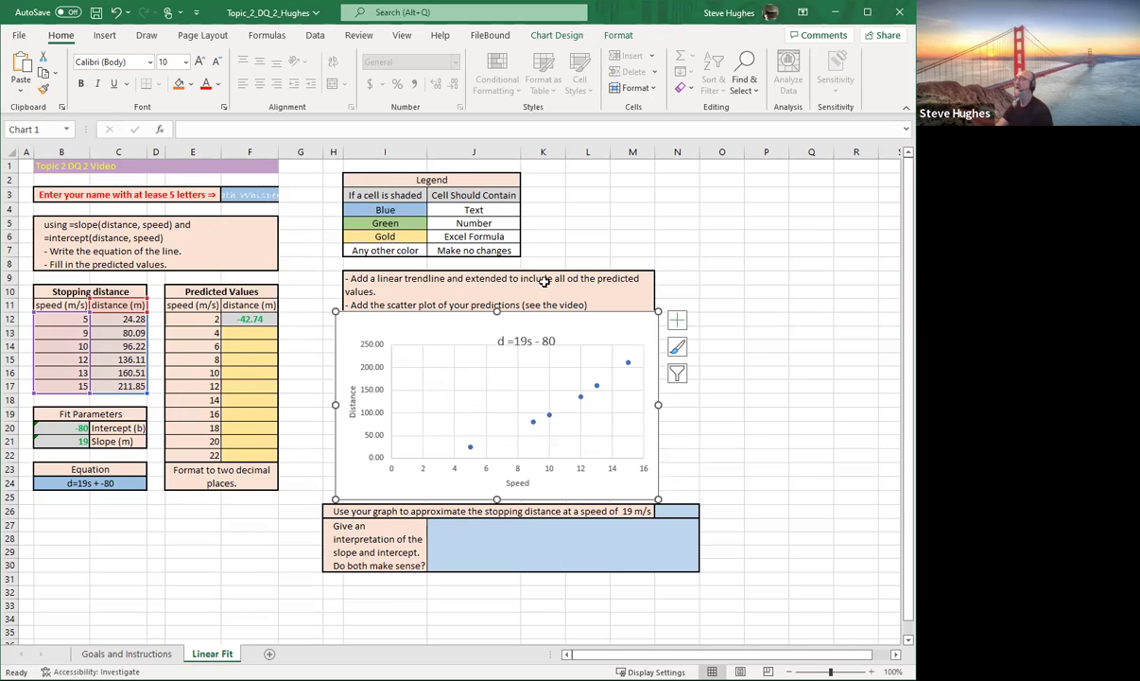
drag(227, 292, 250, 437)
drag(267, 332, 227, 288)
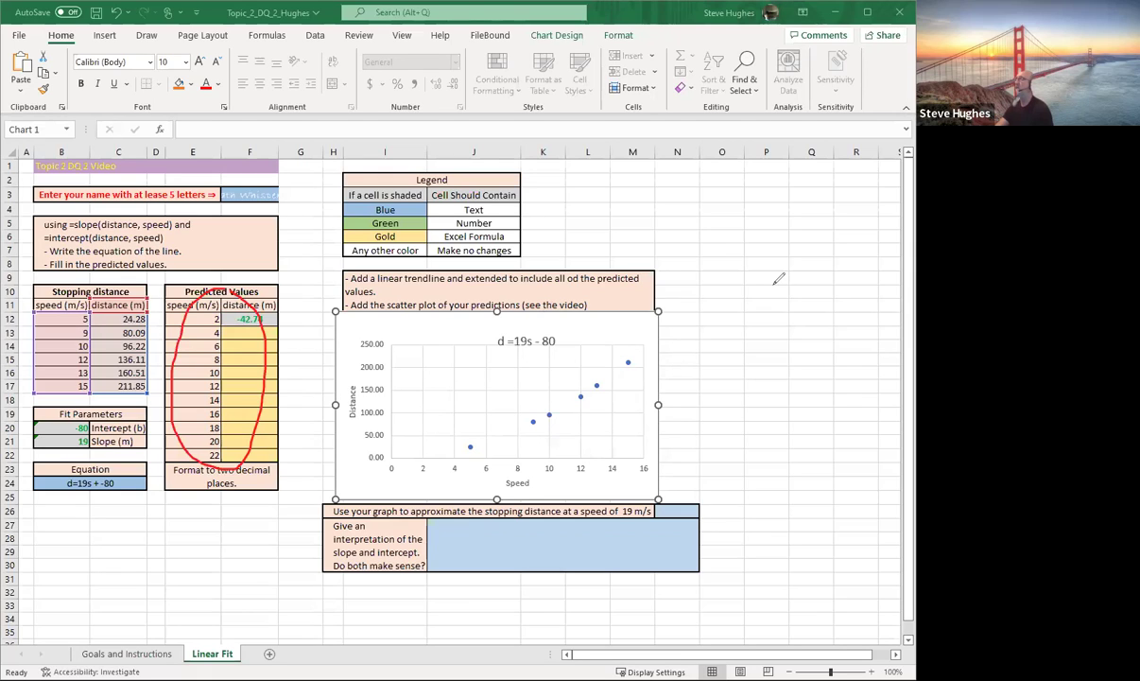
key(ctrl+z)
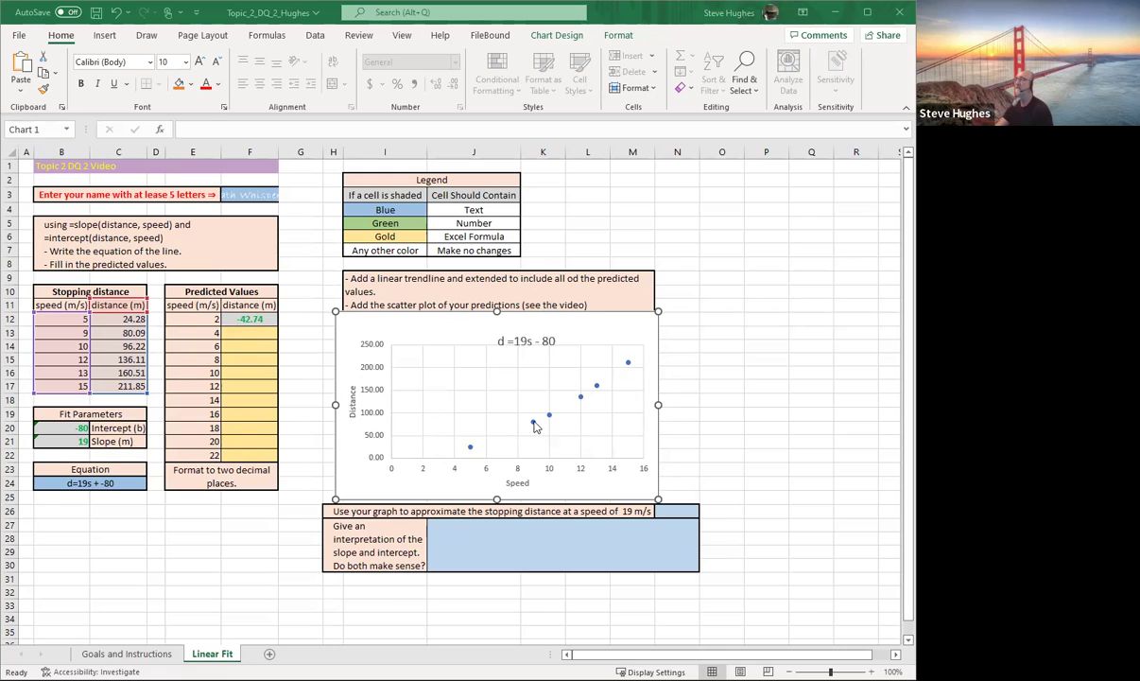
Step: Add a trendline to the speed–distance data points
click(533, 423)
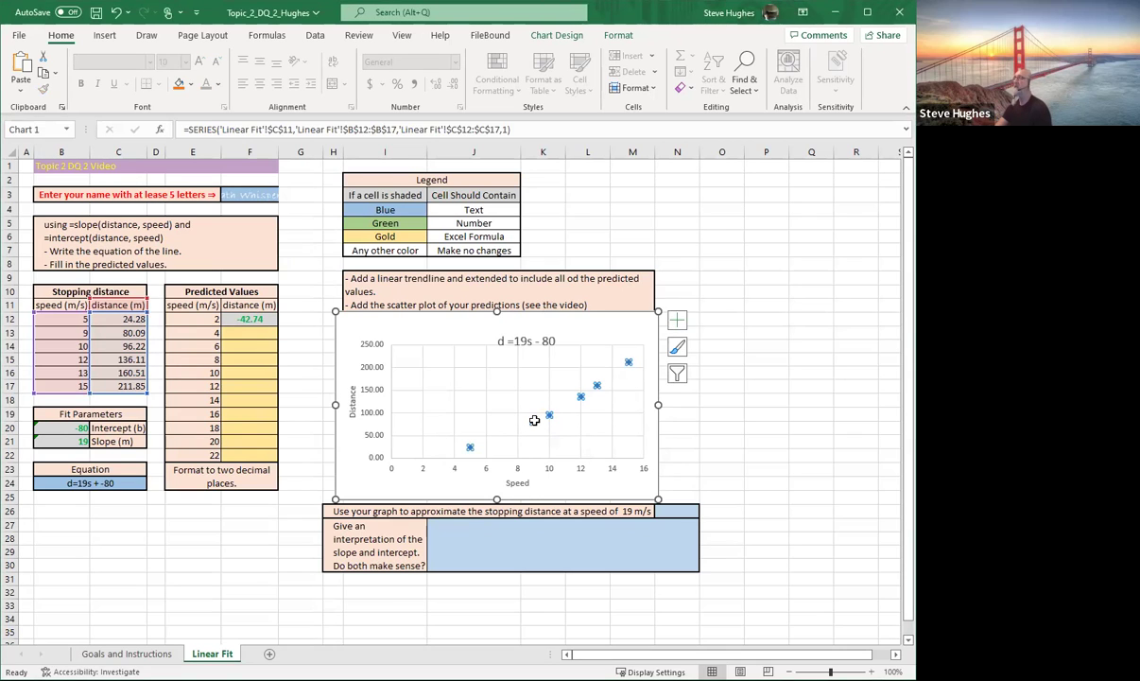
right_click(534, 424)
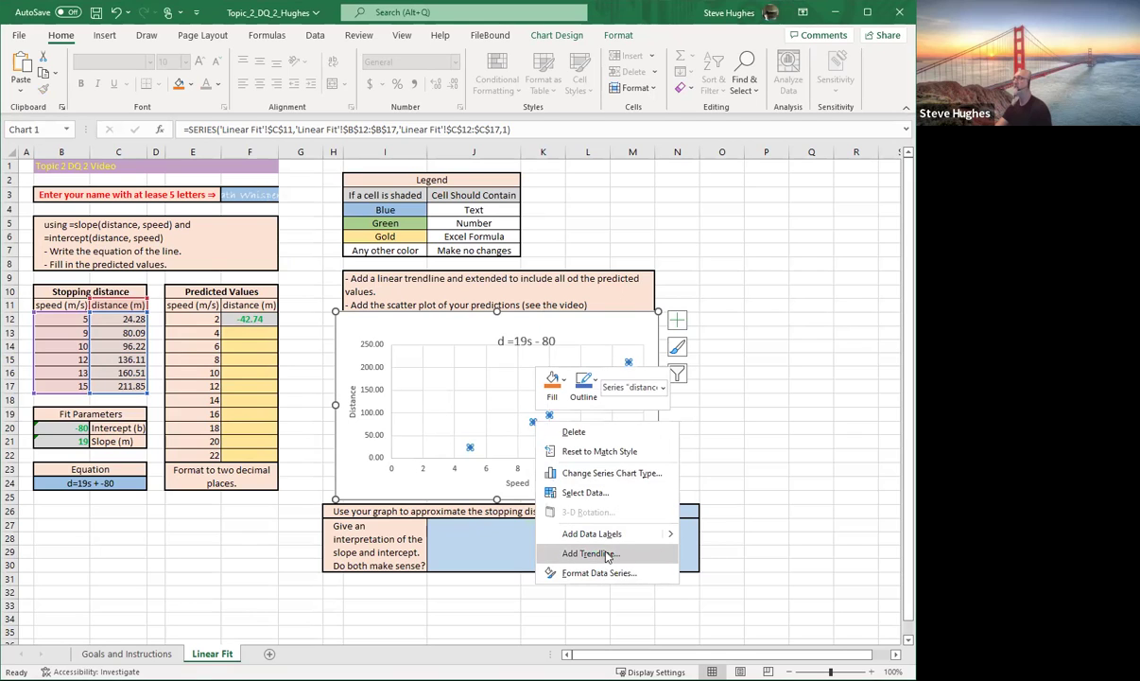
click(609, 554)
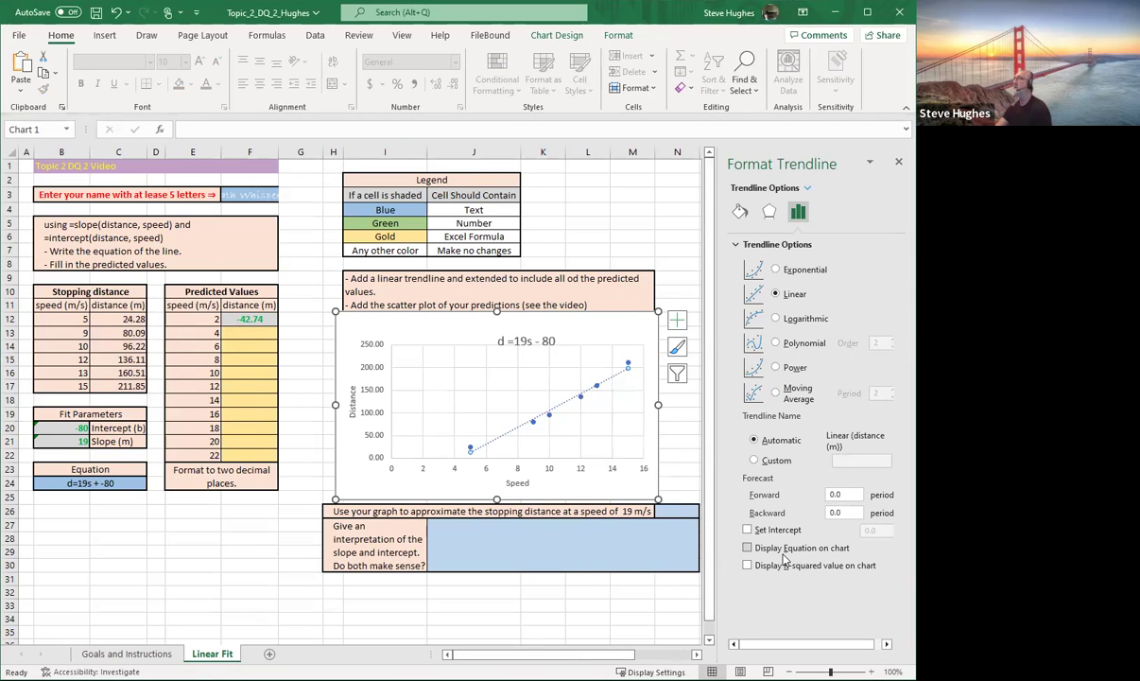
Step: Extend the trendline 3 backward and 7 forward and display its equation on the chart
click(834, 512)
key(BackSpace)
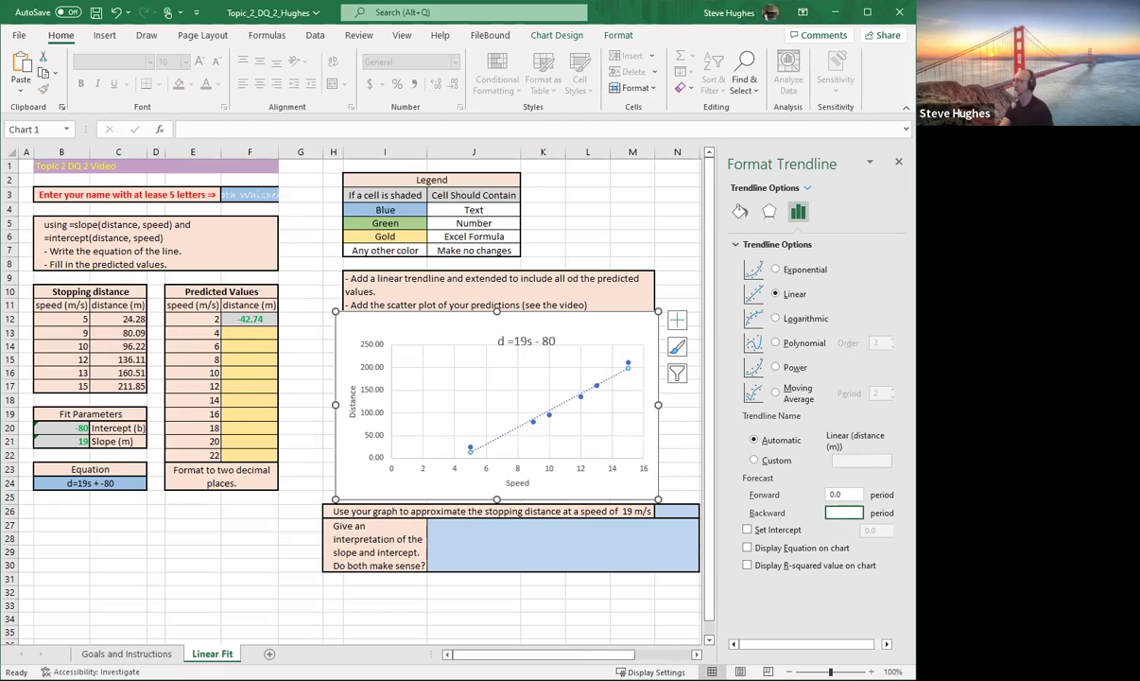
text(3)
click(850, 493)
key(BackSpace)
key(BackSpace)
key(BackSpace)
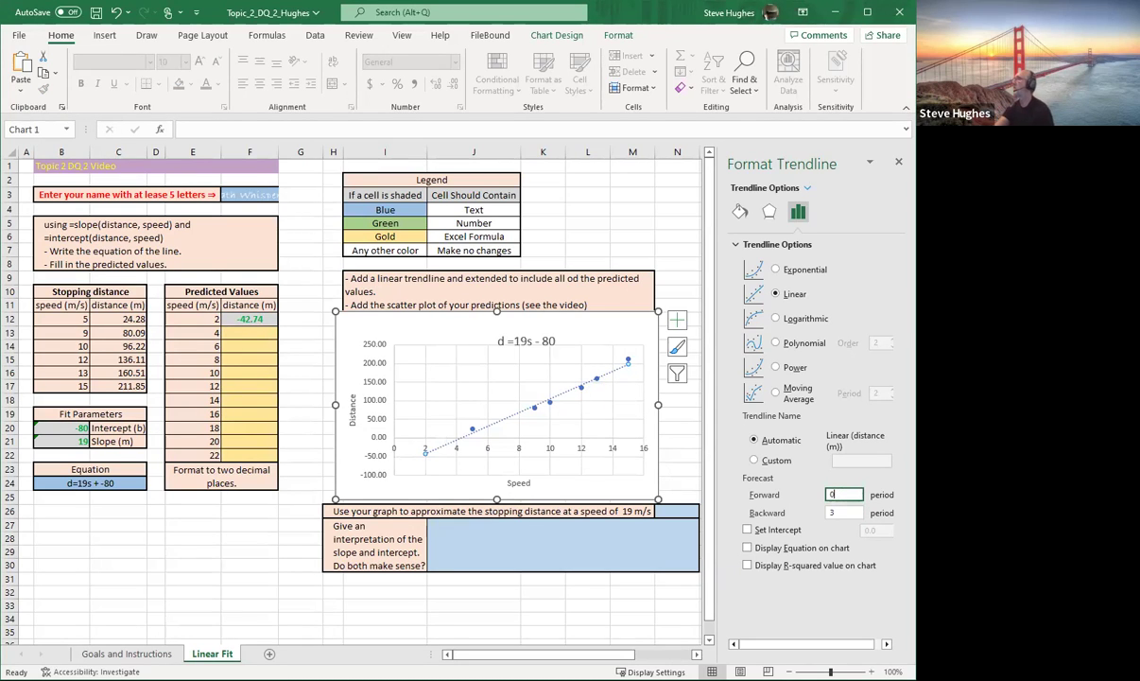
text(7)
click(748, 548)
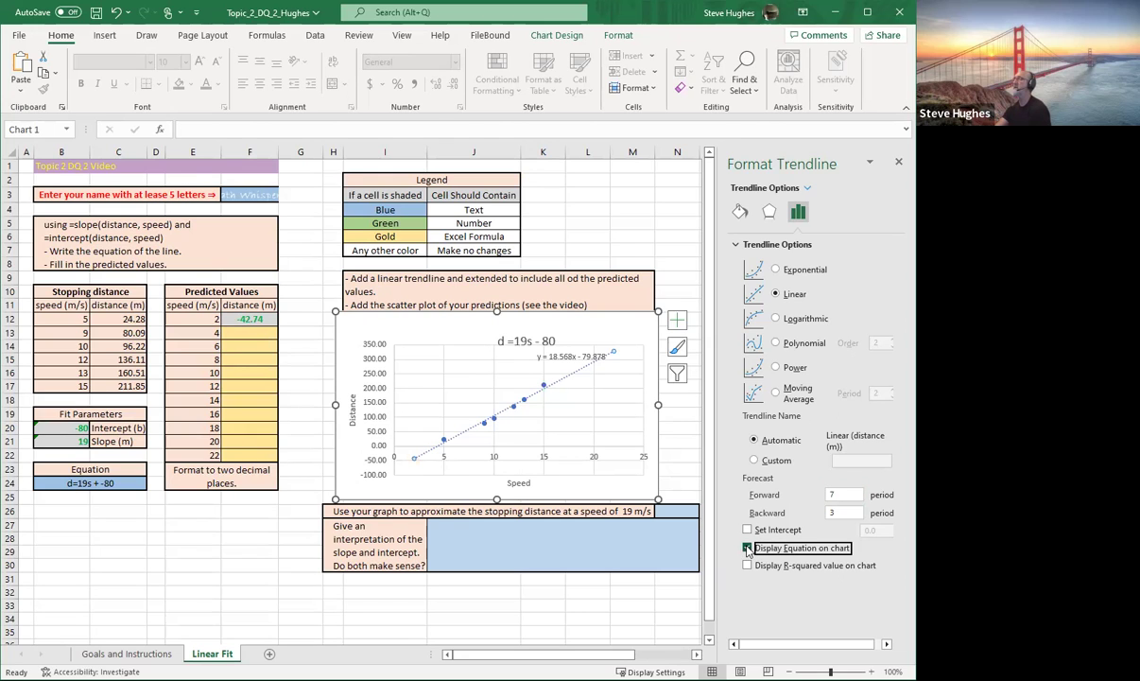
click(659, 604)
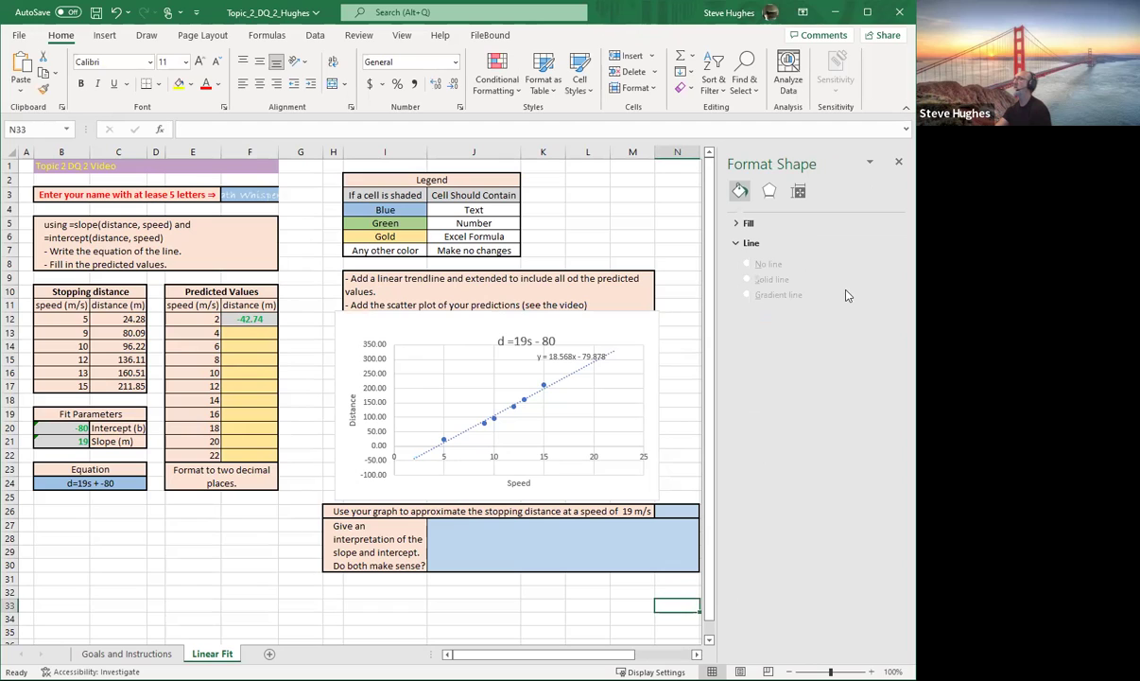
Step: Close the Format Shape pane and ink-circle the slope-and-intercept interpretation question
click(897, 166)
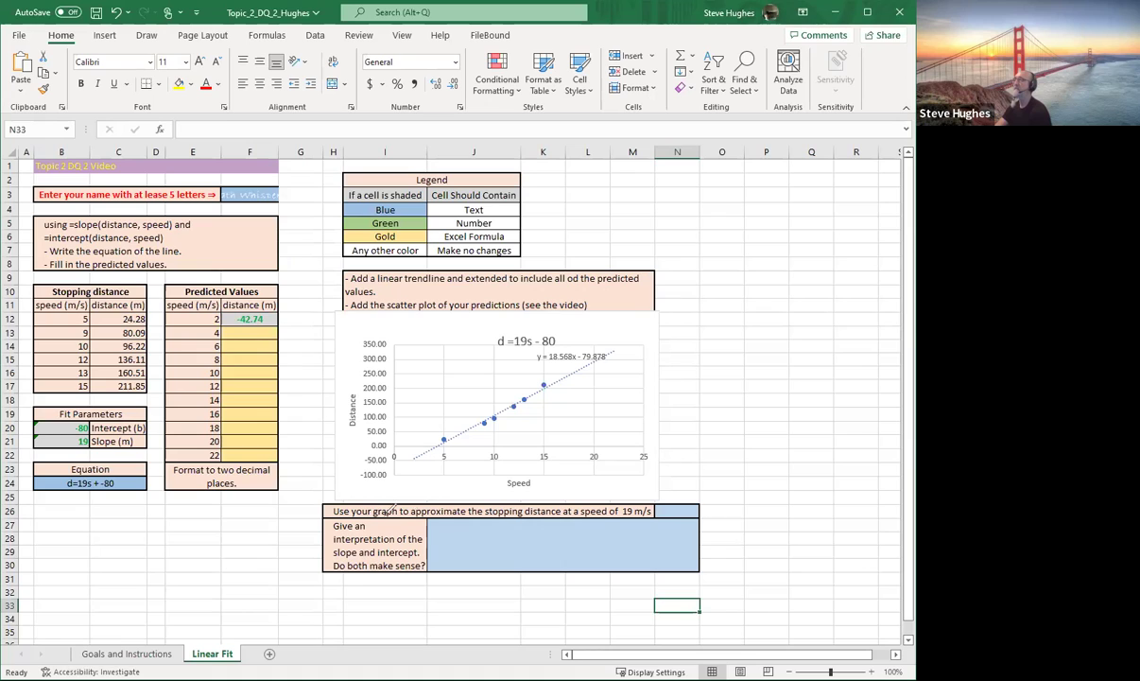
drag(435, 538, 380, 513)
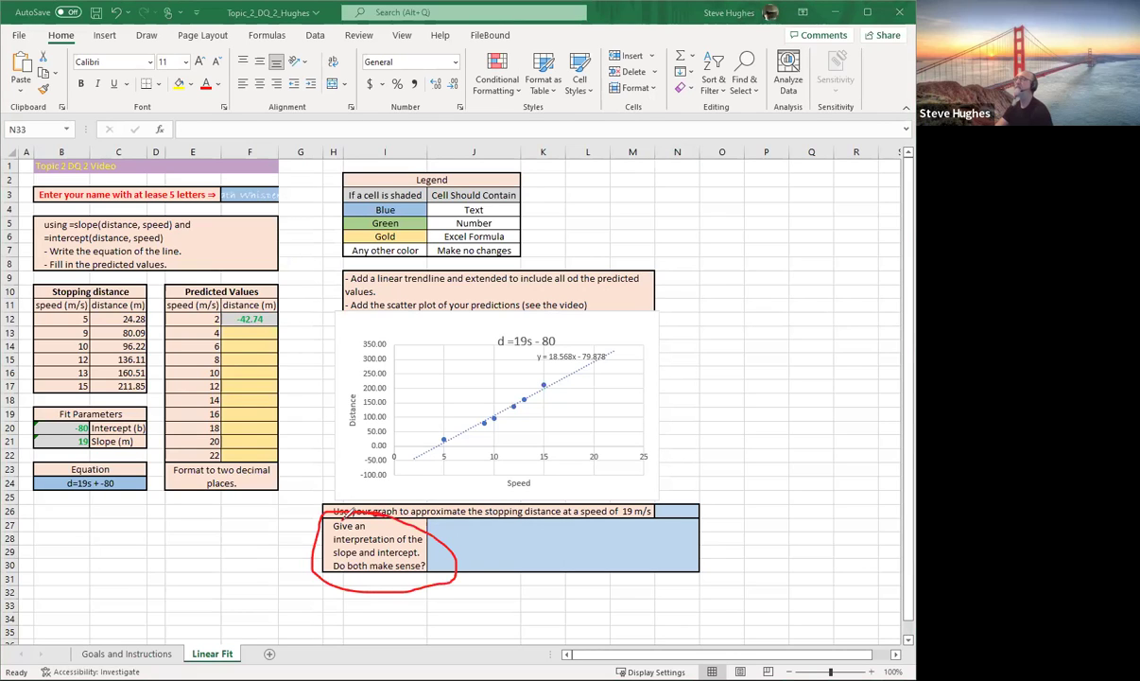